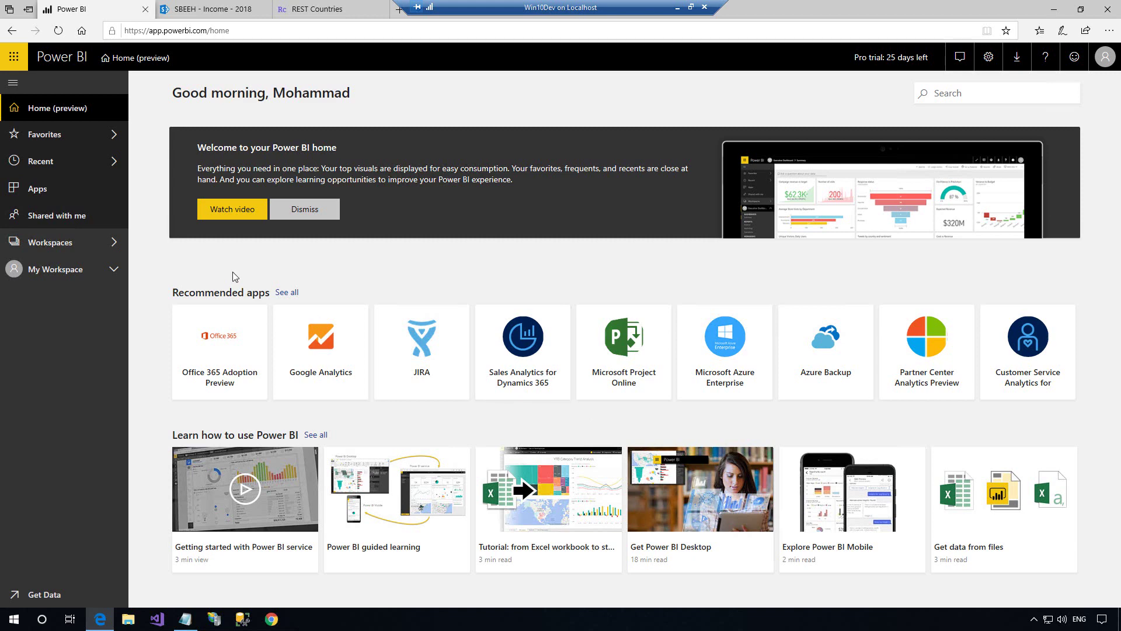
# Switch to the SharePoint Income list and look through all of its columns
pyautogui.click(201, 10)
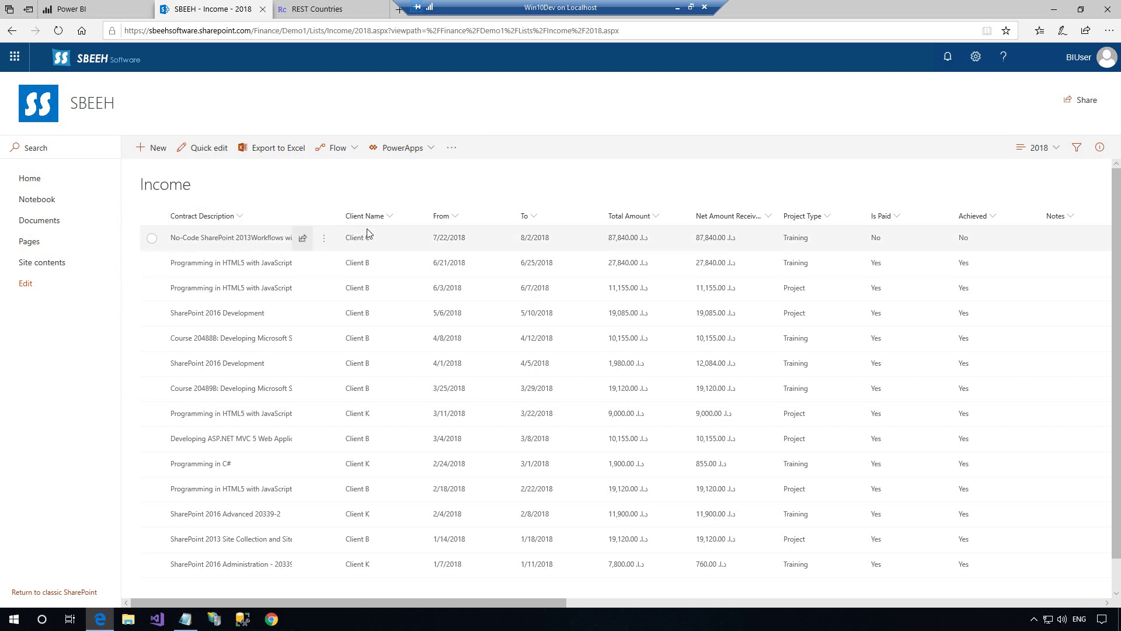
pyautogui.moveTo(555, 603); pyautogui.dragTo(1089, 605)
pyautogui.moveTo(994, 602); pyautogui.dragTo(443, 601)
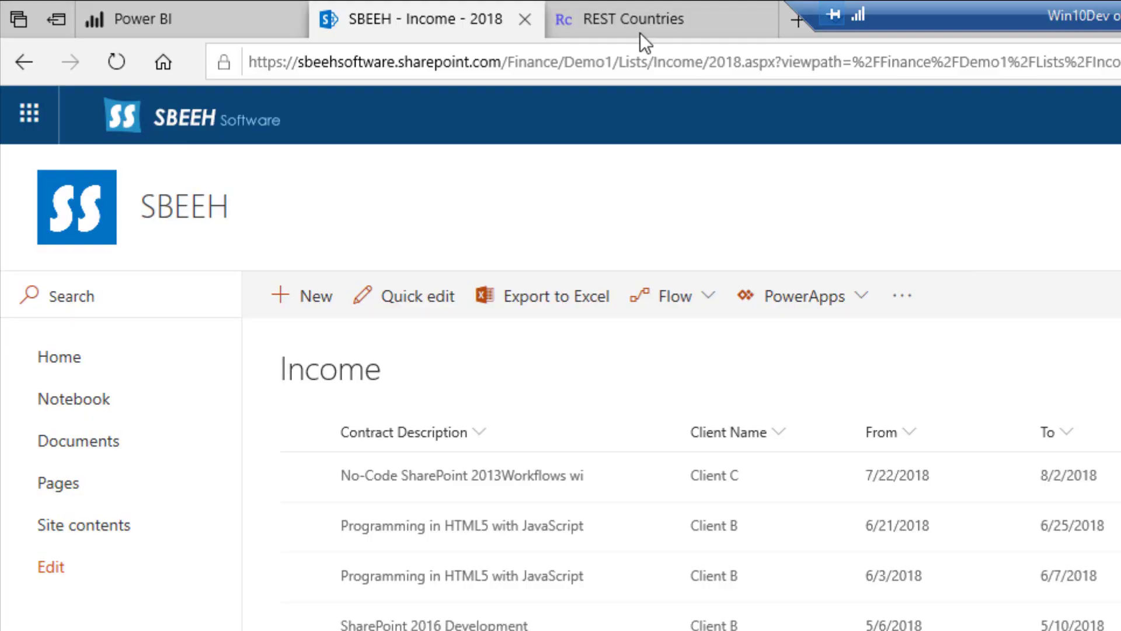
pyautogui.click(637, 24)
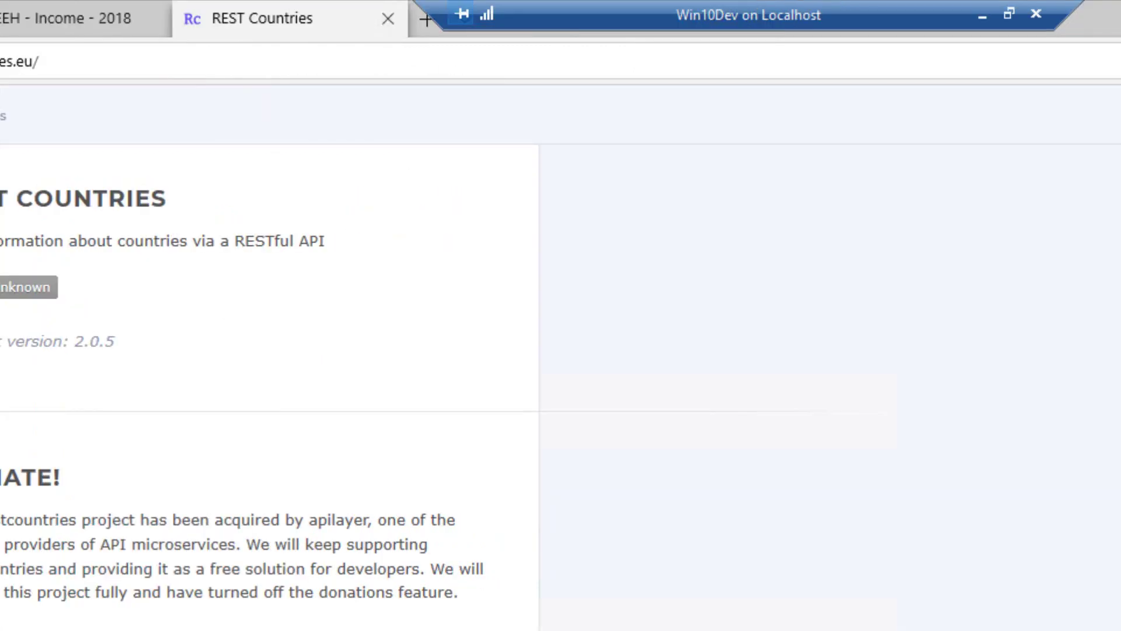
pyautogui.click(43, 332)
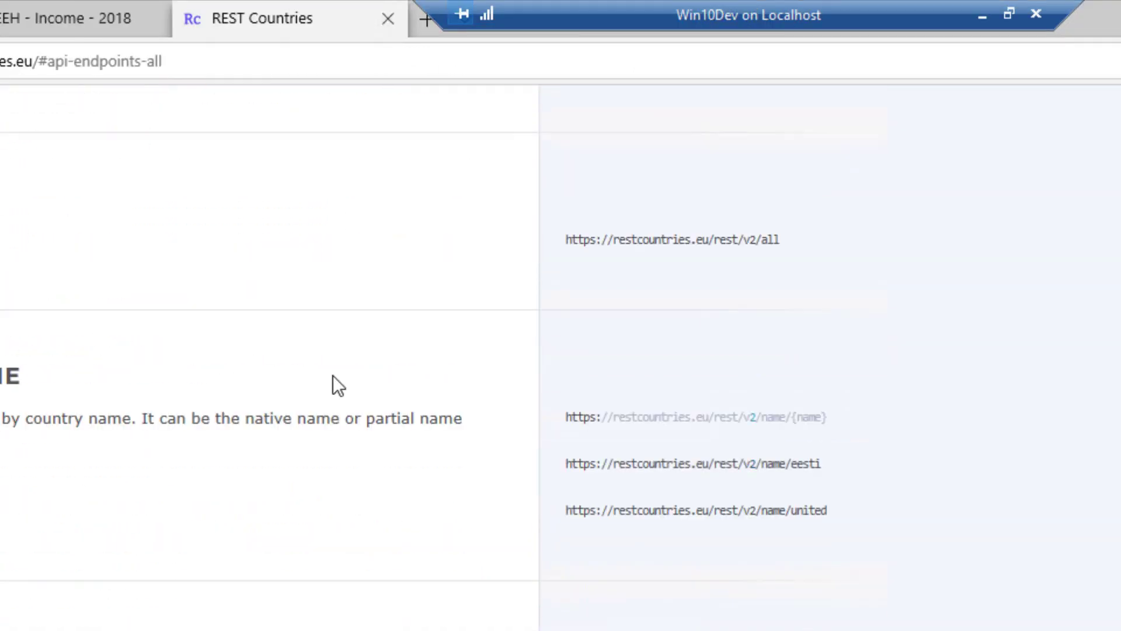
pyautogui.moveTo(566, 235); pyautogui.dragTo(784, 238)
pyautogui.hotkey('ctrl', 'c')
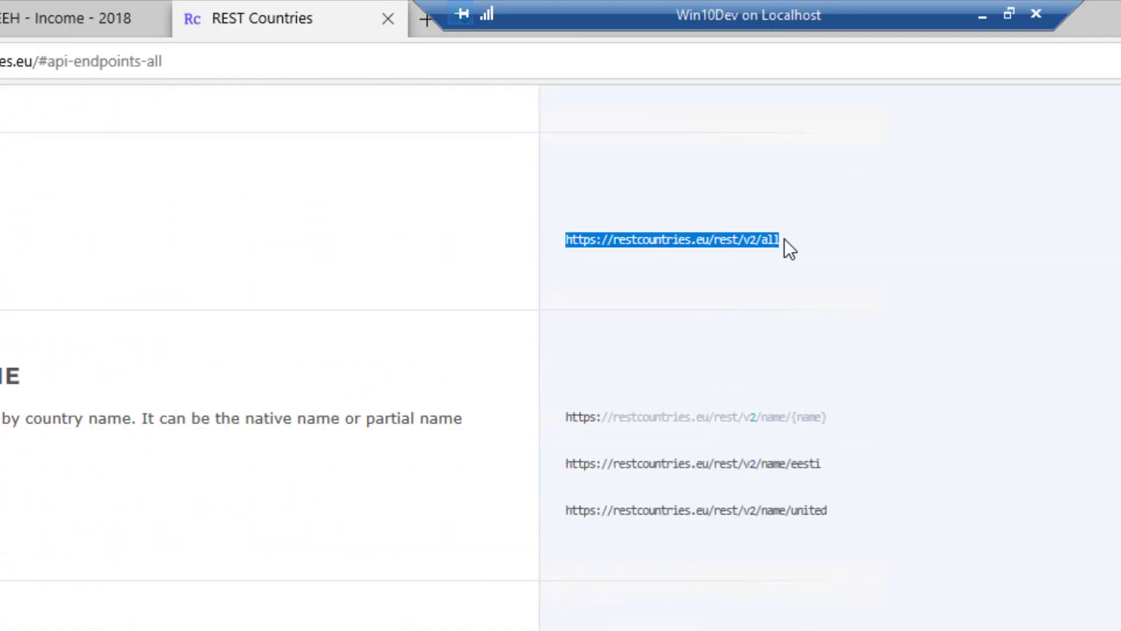
pyautogui.click(436, 19)
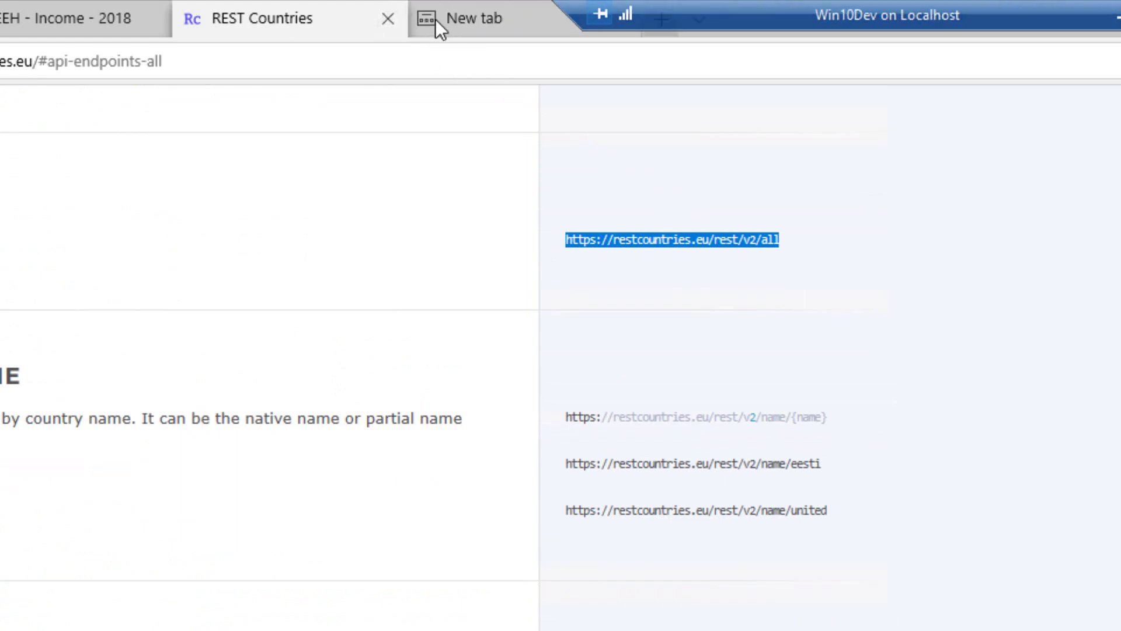
pyautogui.hotkey('ctrl', 'v')
pyautogui.press('Return')
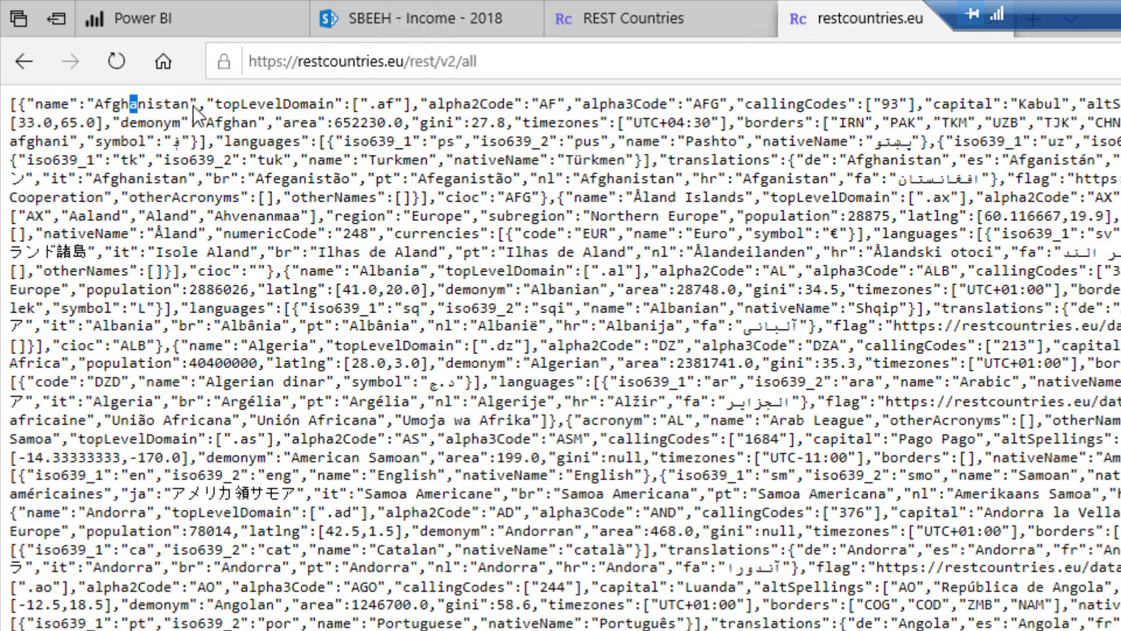
# Examine the alpha2Code field of the first country in the returned JSON data
pyautogui.doubleClick(569, 104)
pyautogui.click(554, 102)
pyautogui.doubleClick(547, 103)
pyautogui.click(576, 156)
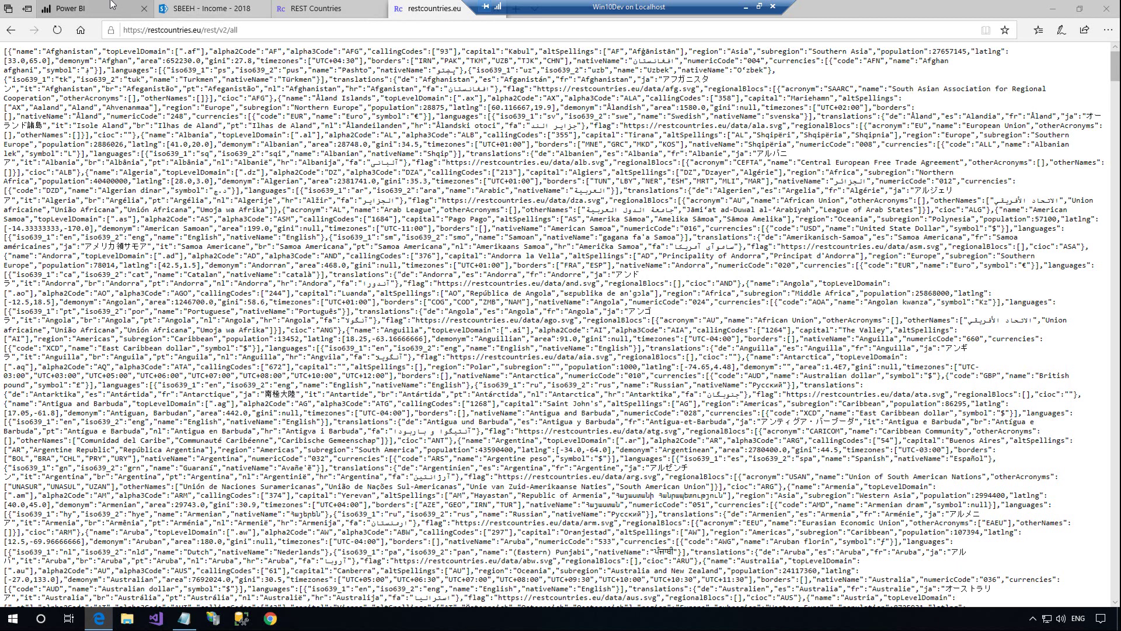
# In Power BI, create an app workspace with the improved workspaces preview, named SBEEH Finance and described as Finance Workspace
pyautogui.click(217, 12)
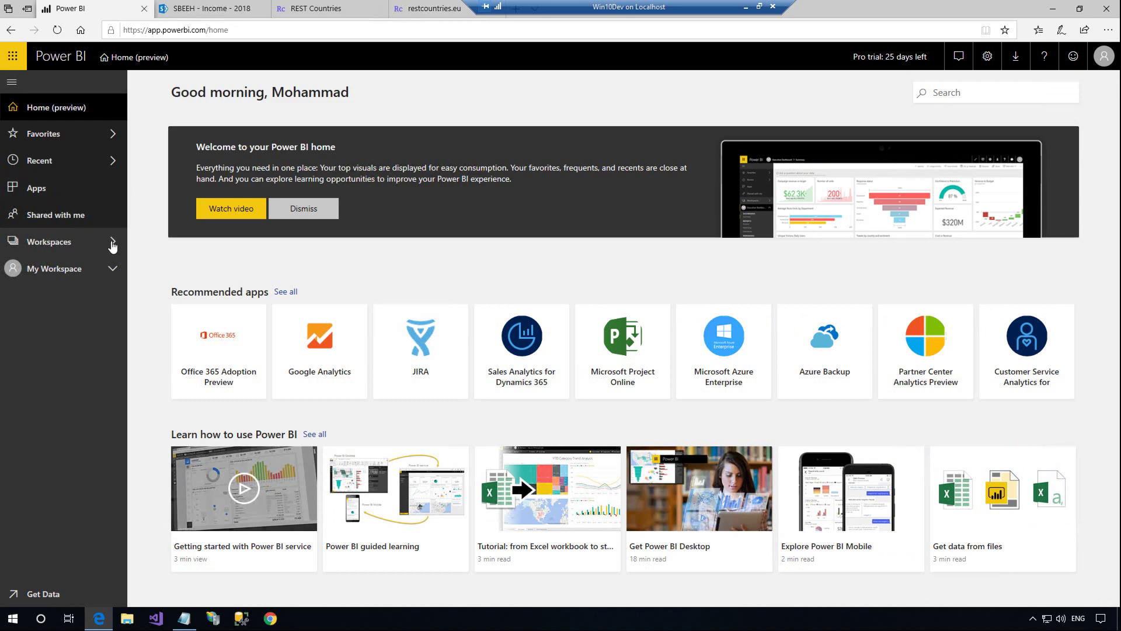
pyautogui.click(113, 245)
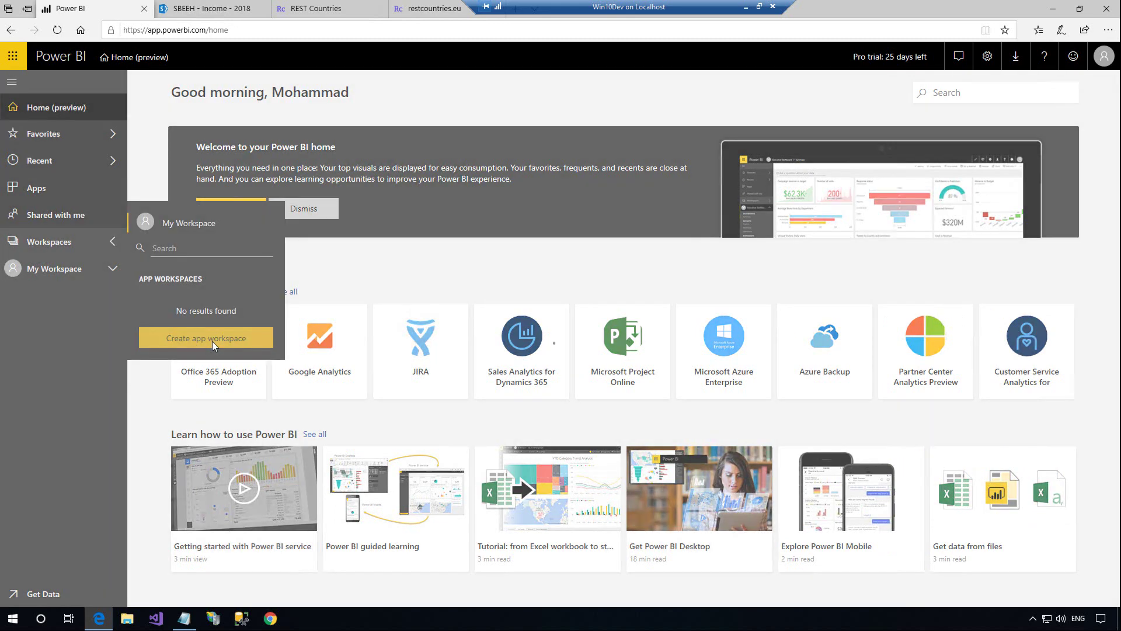
pyautogui.click(212, 341)
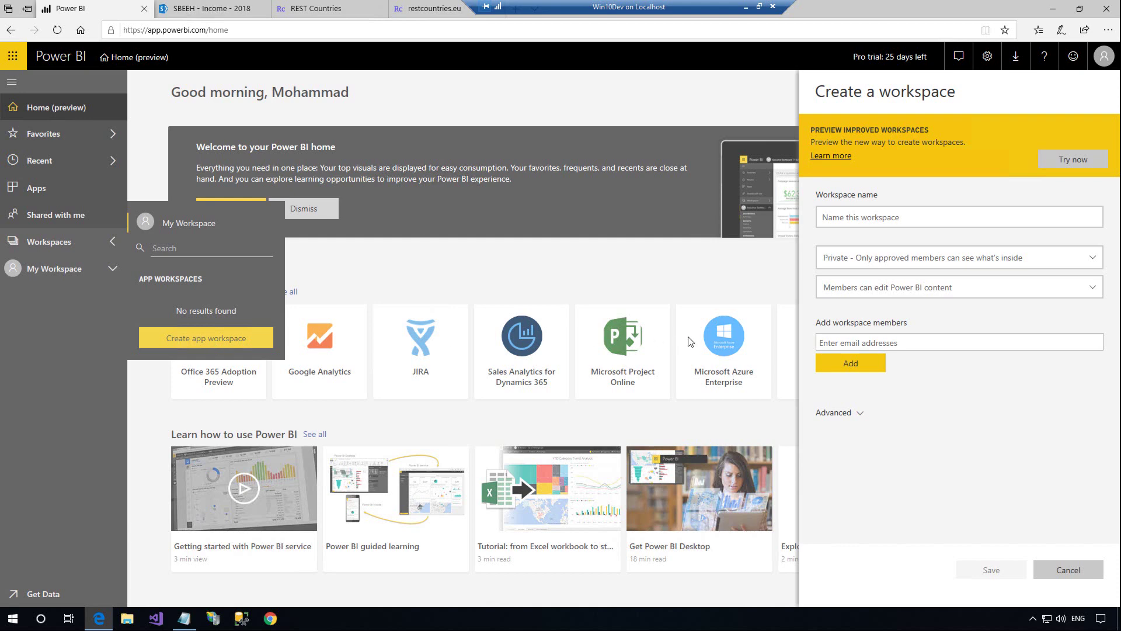
pyautogui.click(1076, 163)
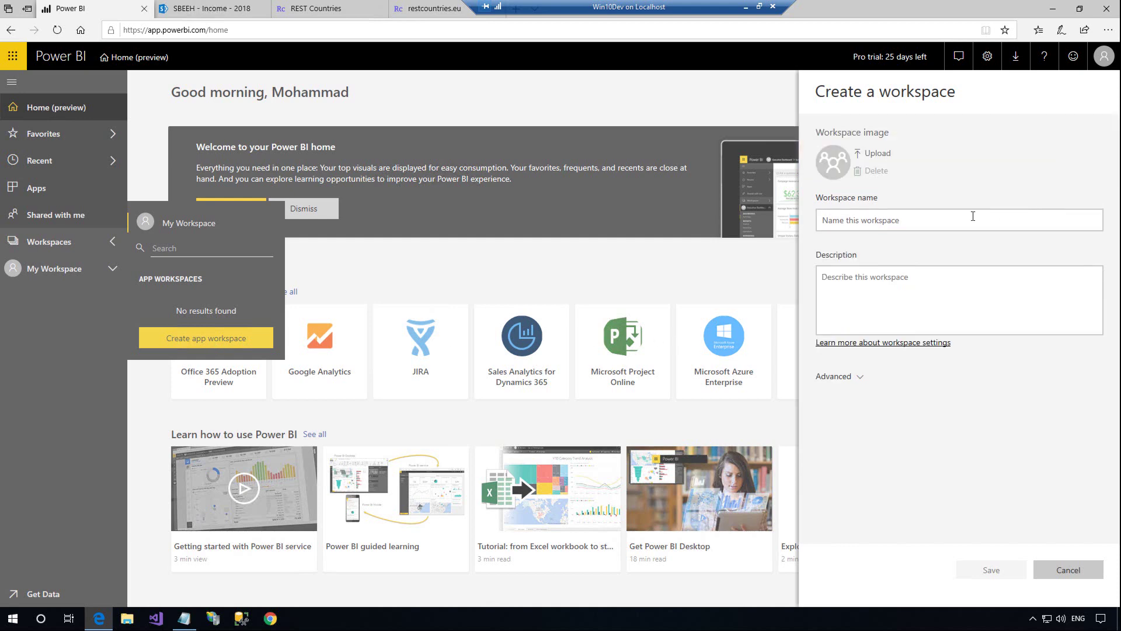
pyautogui.click(874, 220)
pyautogui.write('SBEEH Finance')
pyautogui.click(861, 316)
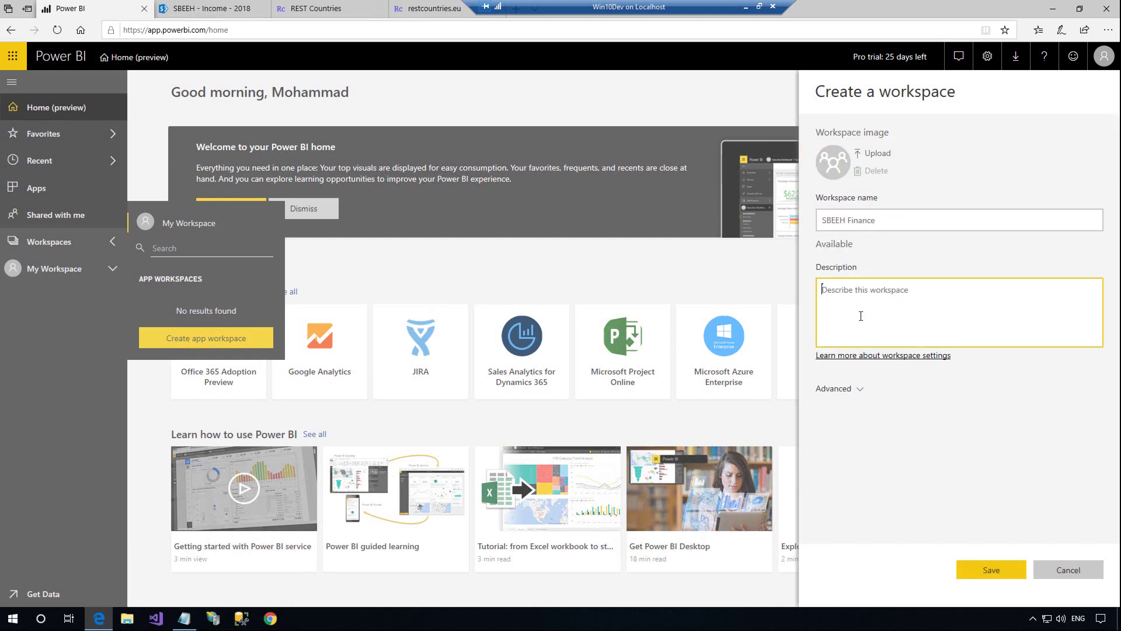
pyautogui.write('Finance Workspace')
pyautogui.click(998, 571)
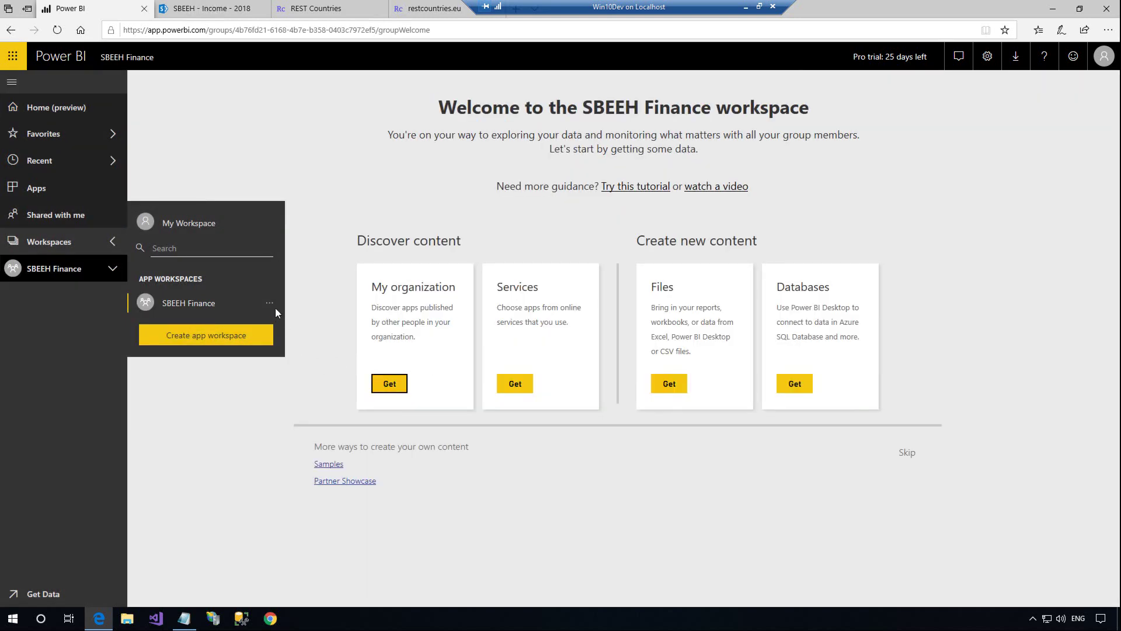
# Skip the welcome page of the SBEEH Finance workspace and start a new dataflow in it
pyautogui.click(355, 509)
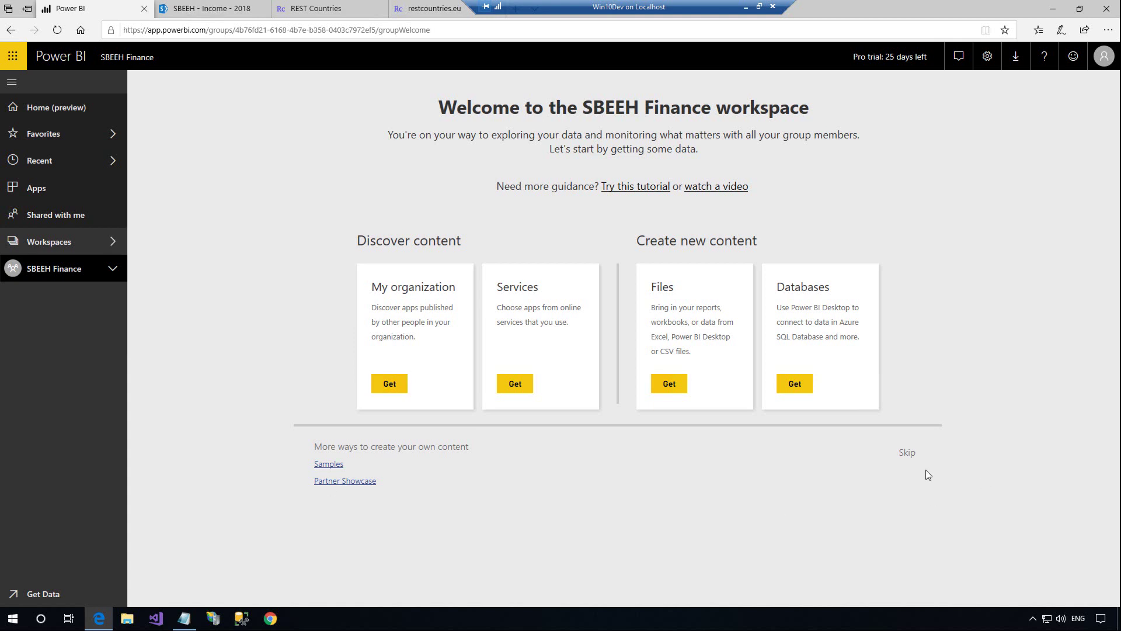
pyautogui.click(908, 453)
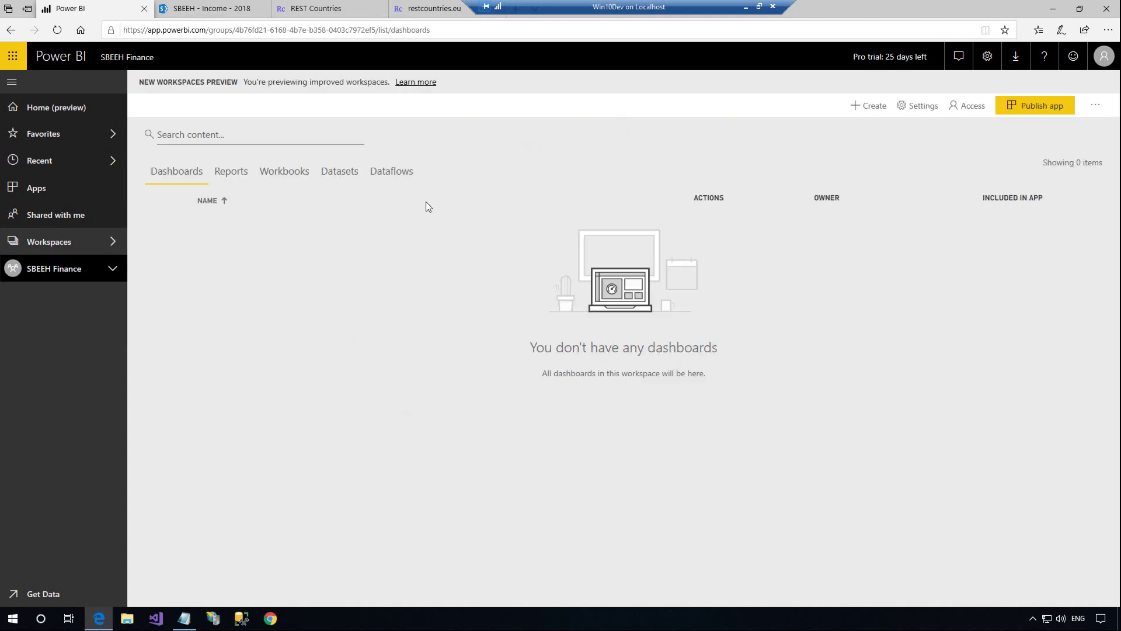
pyautogui.click(401, 178)
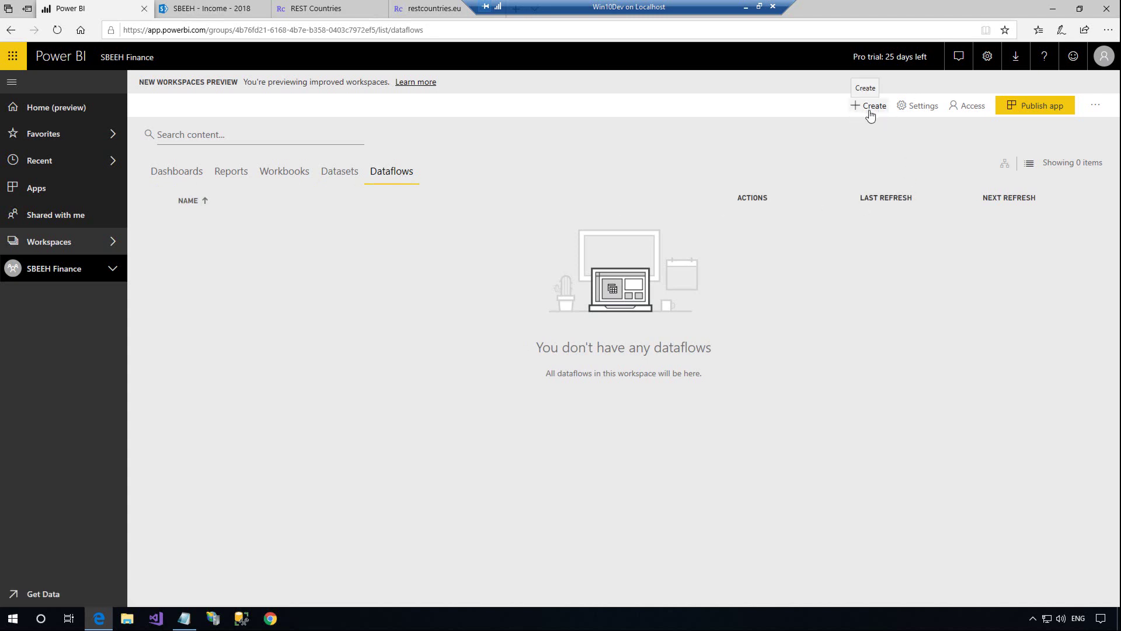
pyautogui.click(870, 111)
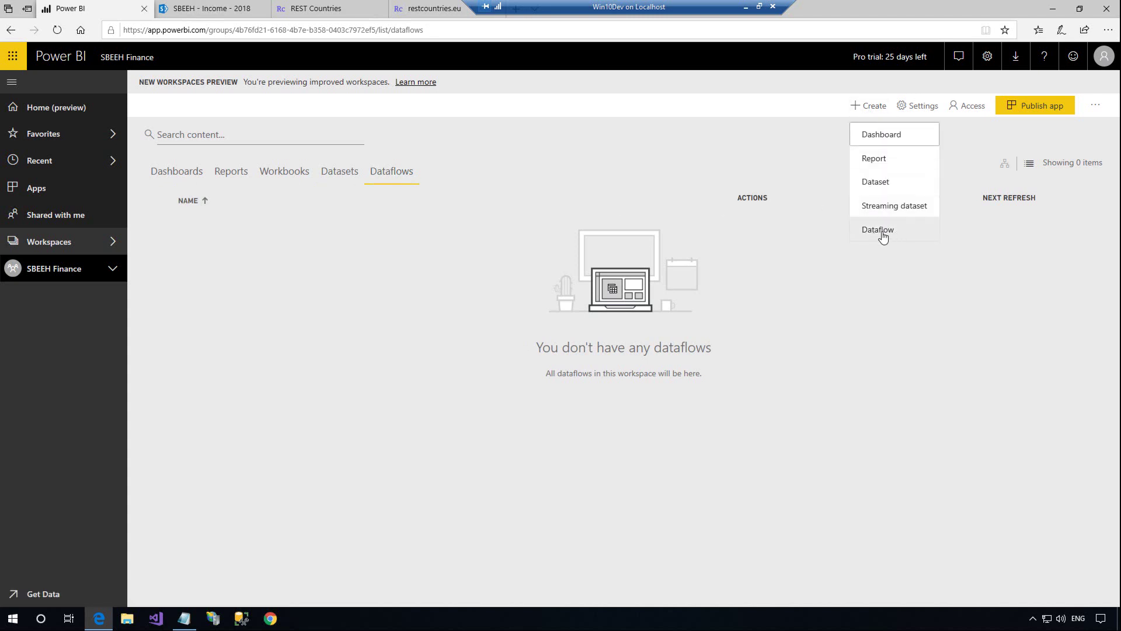
pyautogui.click(894, 237)
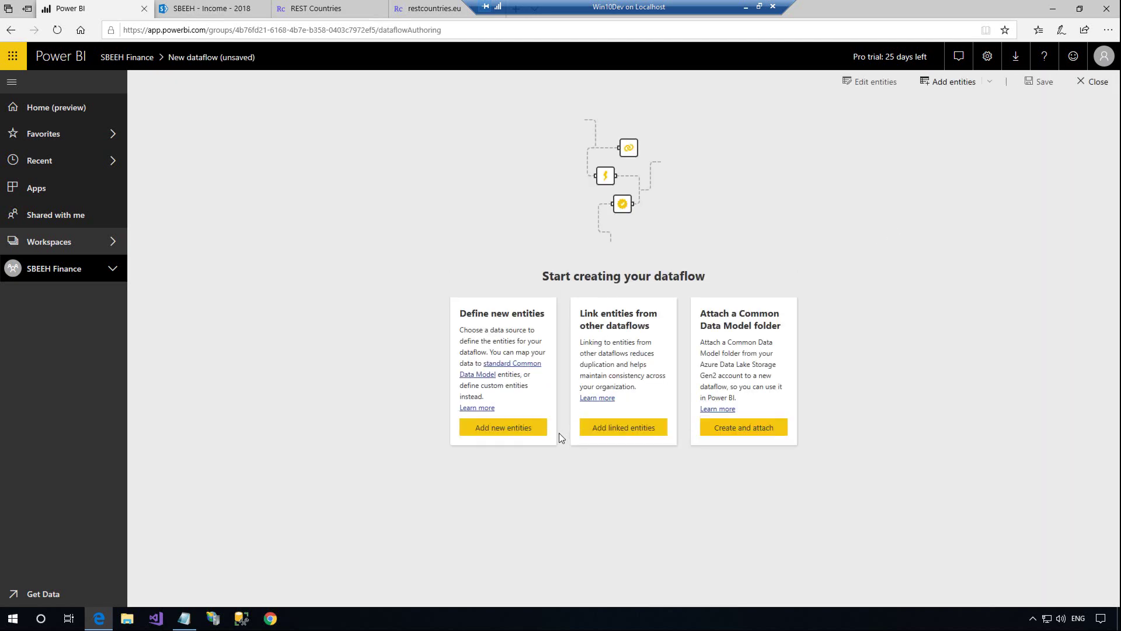
pyautogui.click(479, 432)
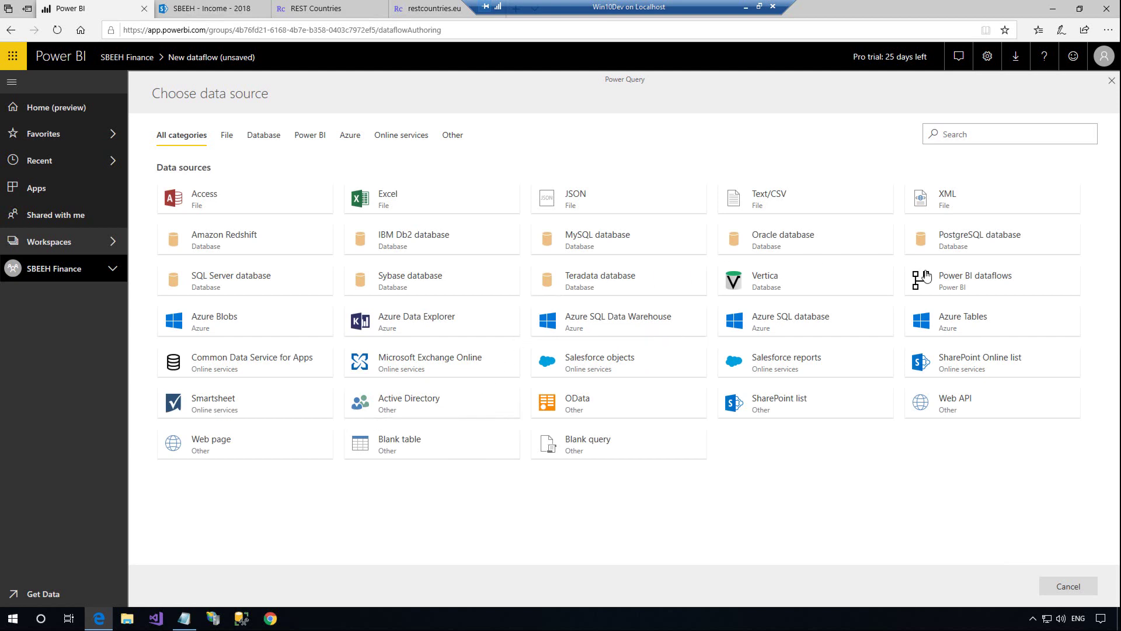
pyautogui.click(944, 372)
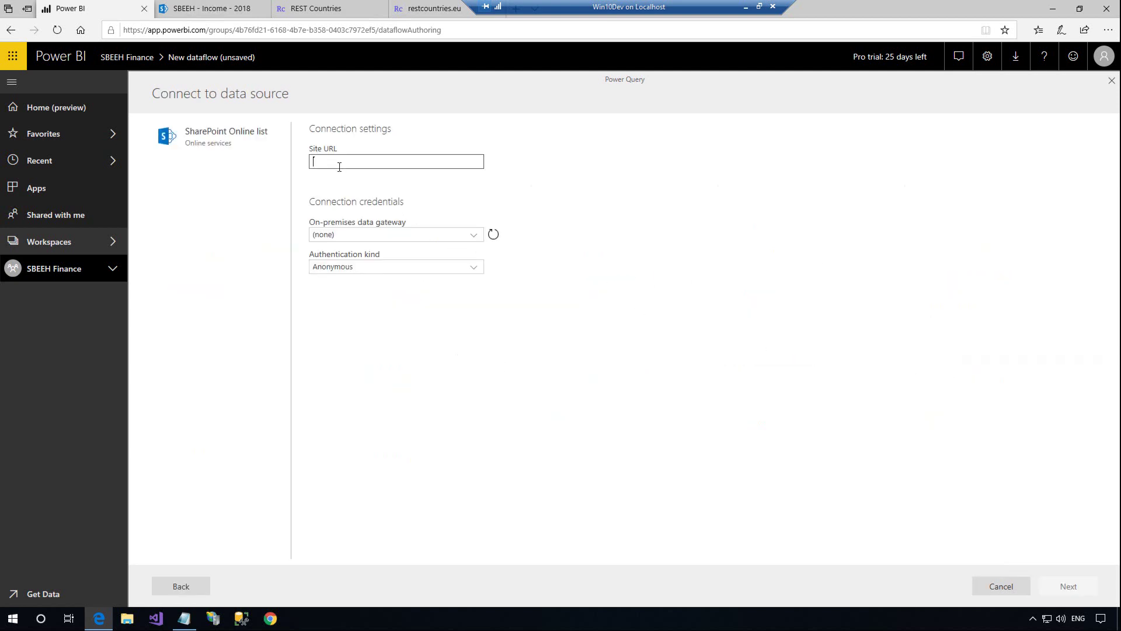
pyautogui.click(222, 9)
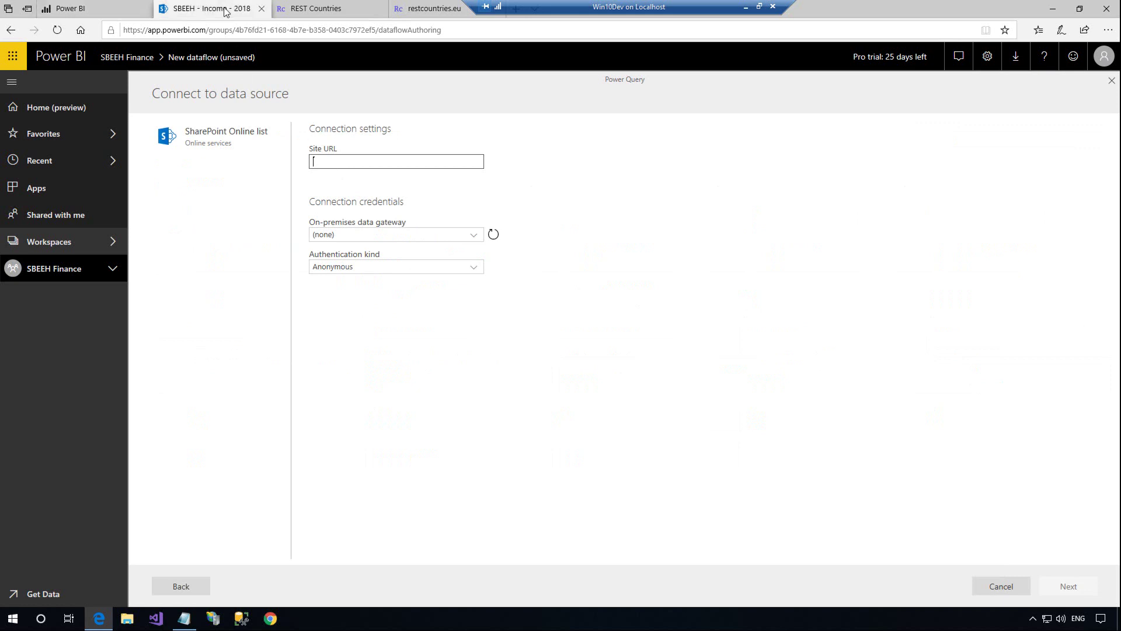
pyautogui.click(318, 30)
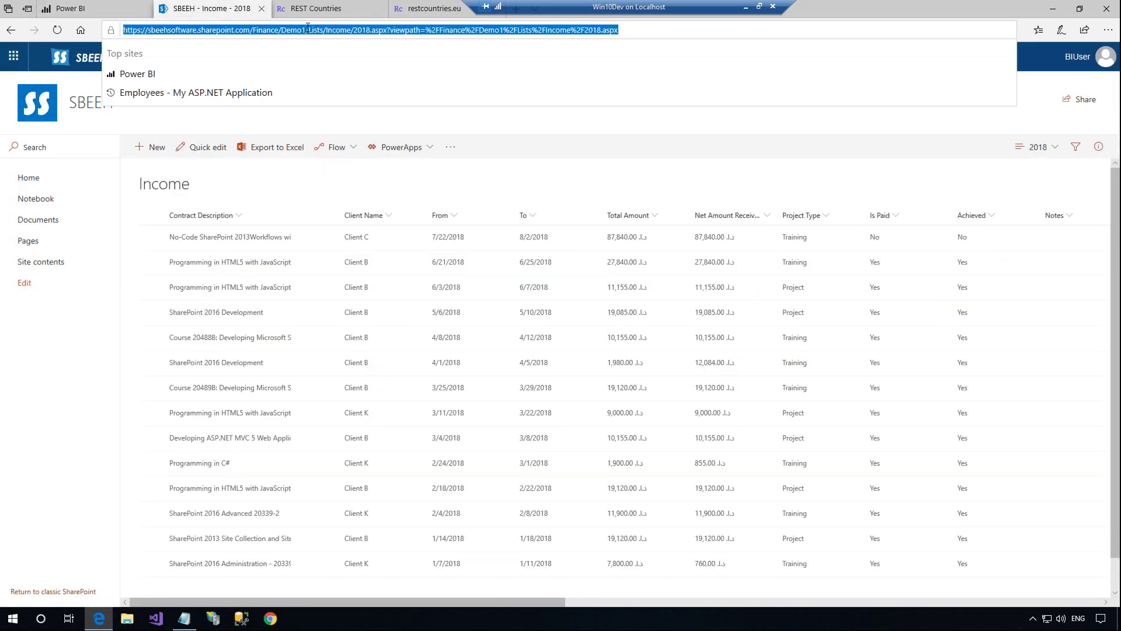
pyautogui.moveTo(308, 27); pyautogui.dragTo(123, 30)
pyautogui.hotkey('ctrl', 'c')
pyautogui.click(117, 9)
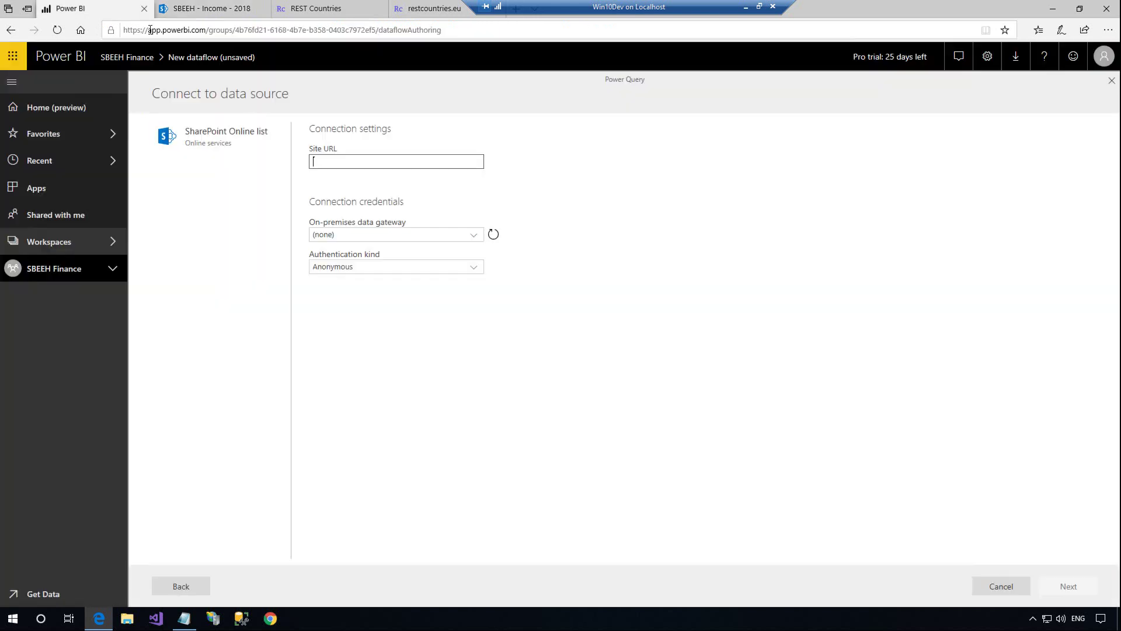
pyautogui.hotkey('ctrl', 'v')
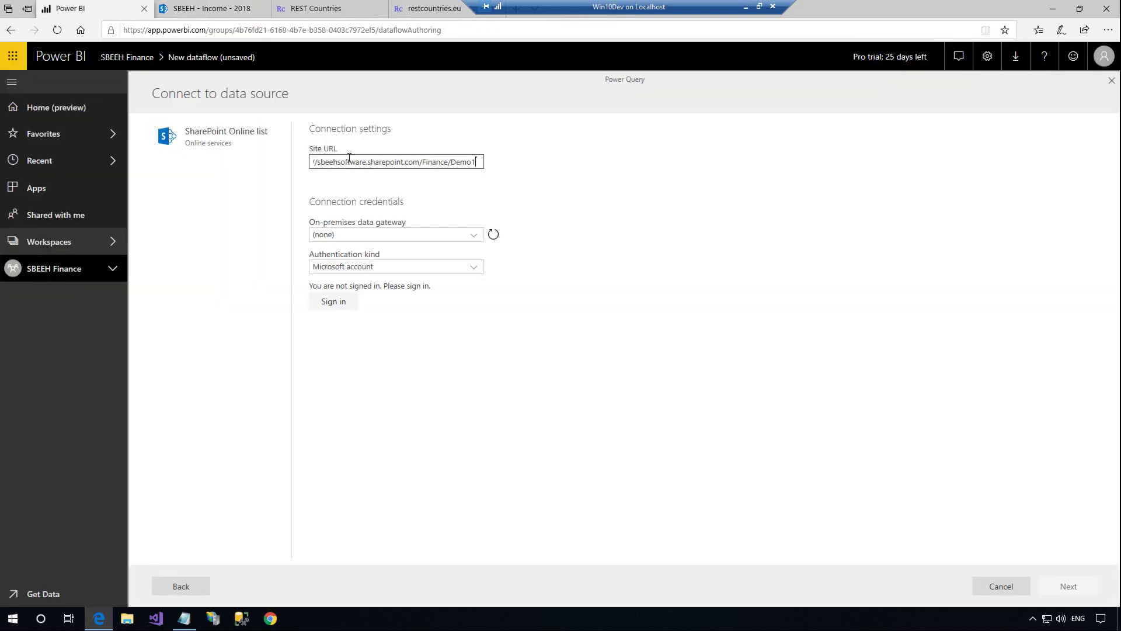
# Sign in to the SharePoint connection with Microsoft account authentication and continue to the data selection
pyautogui.click(385, 267)
pyautogui.click(397, 276)
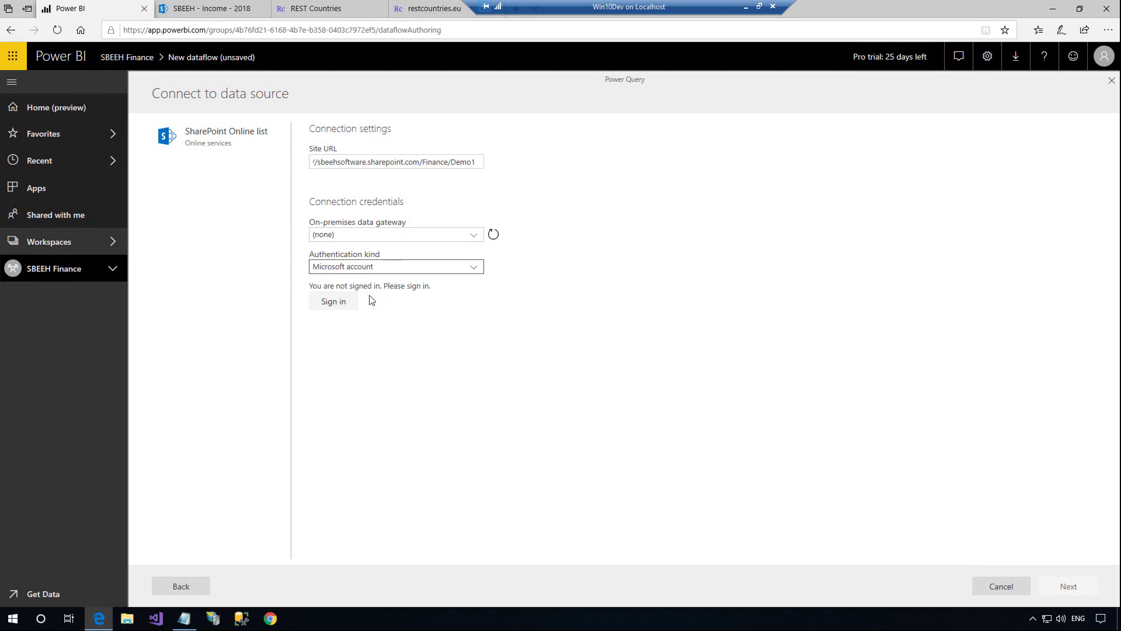
pyautogui.click(344, 303)
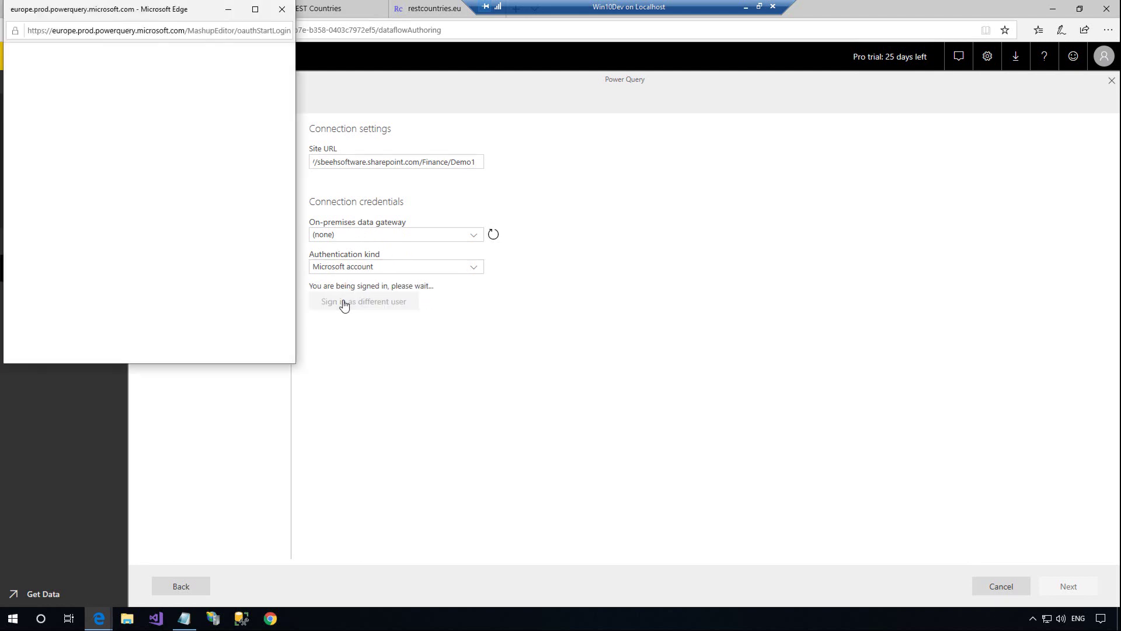
pyautogui.moveTo(153, 12); pyautogui.dragTo(670, 170)
pyautogui.click(1073, 587)
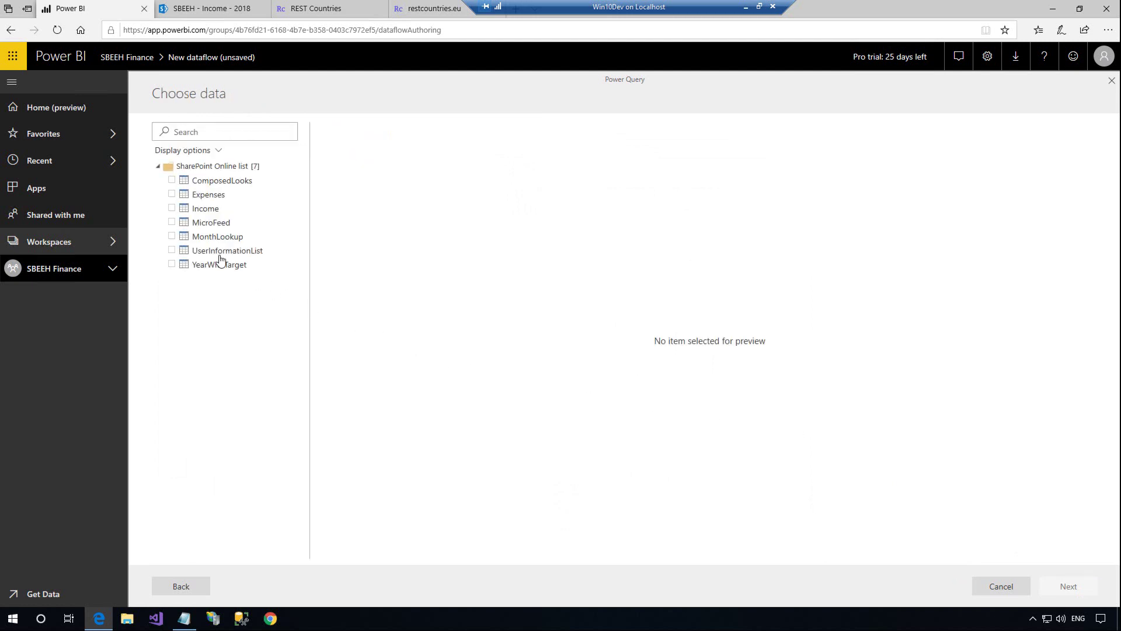
# Choose the Income list as the data to import and load it into the query editor
pyautogui.click(200, 210)
pyautogui.click(172, 208)
pyautogui.click(1068, 586)
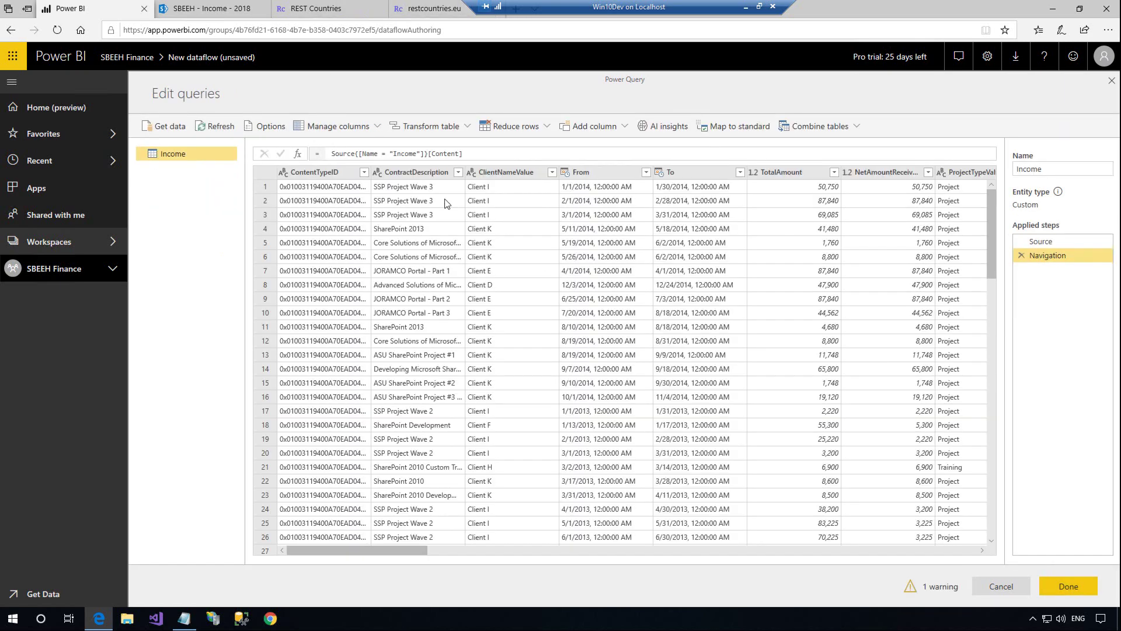
# Remove the ContentTypeID column from the Income query
pyautogui.moveTo(911, 585)
pyautogui.click(314, 174)
pyautogui.rightClick(334, 174)
pyautogui.click(371, 185)
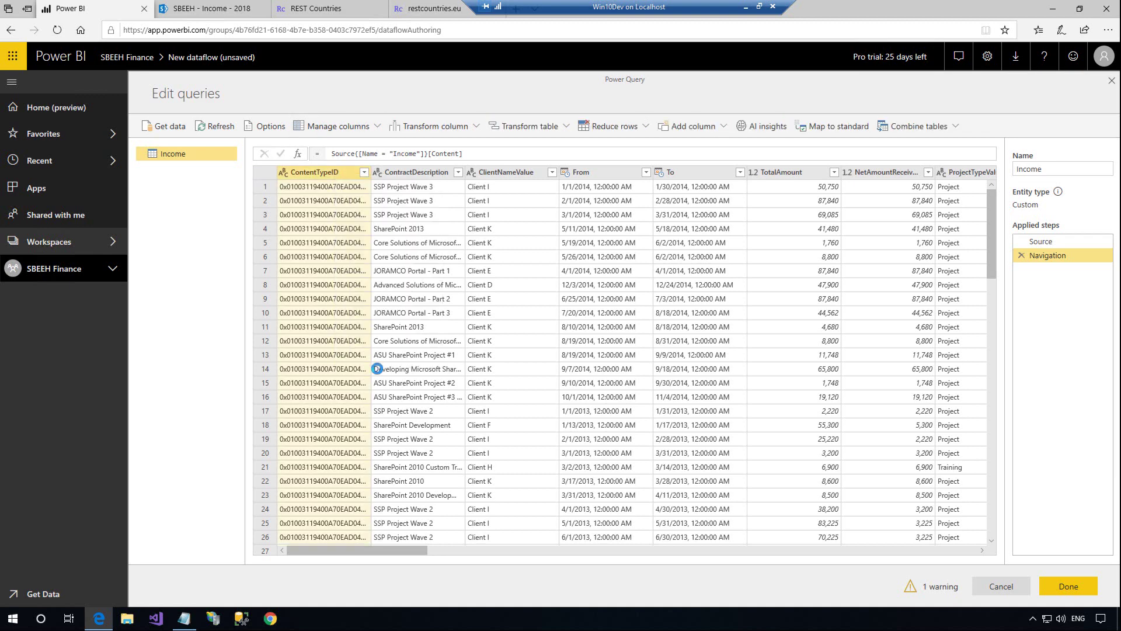
# Remove the Year, DurationByDays, Month and CheckYear columns and all columns from CheckMonth through Attachments, keeping CountryISO
pyautogui.moveTo(389, 550); pyautogui.dragTo(483, 416)
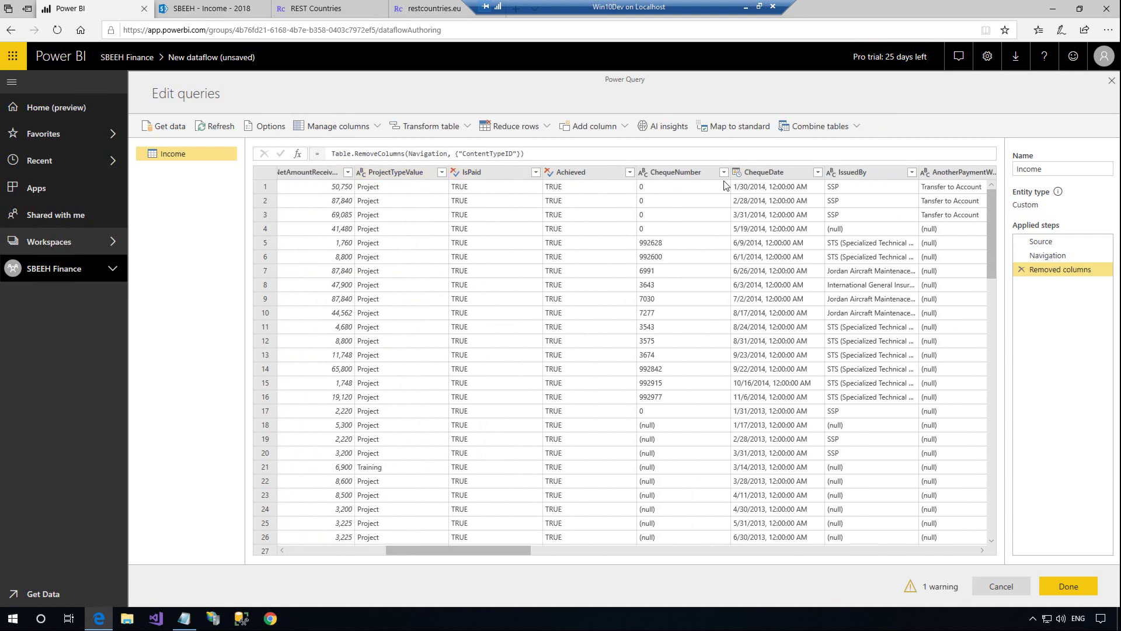
pyautogui.moveTo(529, 550); pyautogui.dragTo(680, 550)
pyautogui.click(843, 175)
pyautogui.keyDown('ctrl'); pyautogui.click(921, 174); pyautogui.keyUp('ctrl')
pyautogui.keyDown('ctrl'); pyautogui.click(573, 175); pyautogui.keyUp('ctrl')
pyautogui.keyDown('ctrl'); pyautogui.click(660, 174); pyautogui.keyUp('ctrl')
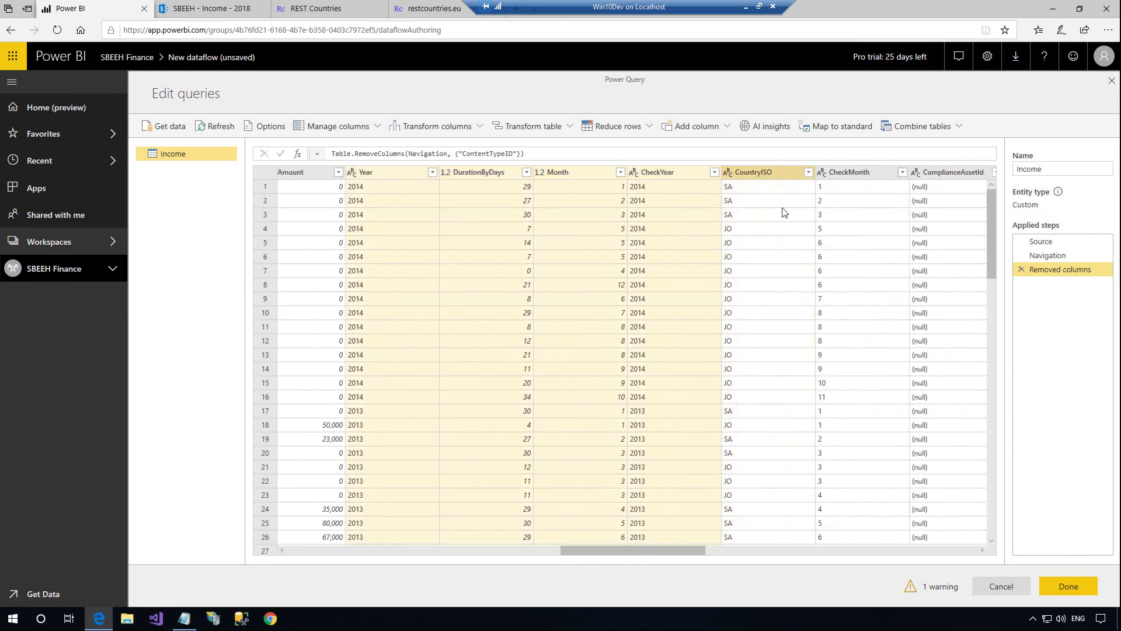
pyautogui.keyDown('ctrl'); pyautogui.click(856, 174); pyautogui.keyUp('ctrl')
pyautogui.keyDown('ctrl'); pyautogui.click(943, 174); pyautogui.keyUp('ctrl')
pyautogui.hotkey('shift', 'Right')
pyautogui.hotkey('shift', 'Right')
pyautogui.hotkey('shift', 'Right')
pyautogui.hotkey('shift', 'Right')
pyautogui.hotkey('shift', 'Right')
pyautogui.hotkey('shift', 'Right')
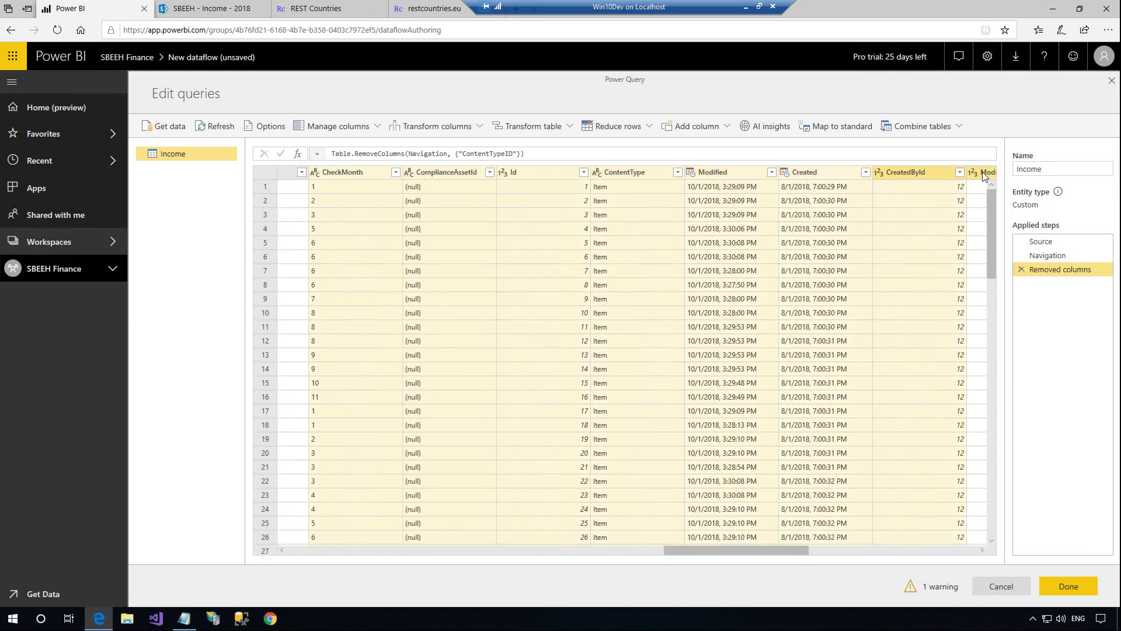
pyautogui.hotkey('shift', 'Right')
pyautogui.hotkey('shift', 'Right')
pyautogui.hotkey('shift', 'Right')
pyautogui.hotkey('shift', 'Right')
pyautogui.hotkey('shift', 'Right')
pyautogui.hotkey('shift', 'Right')
pyautogui.hotkey('shift', 'Right')
pyautogui.hotkey('shift', 'Right')
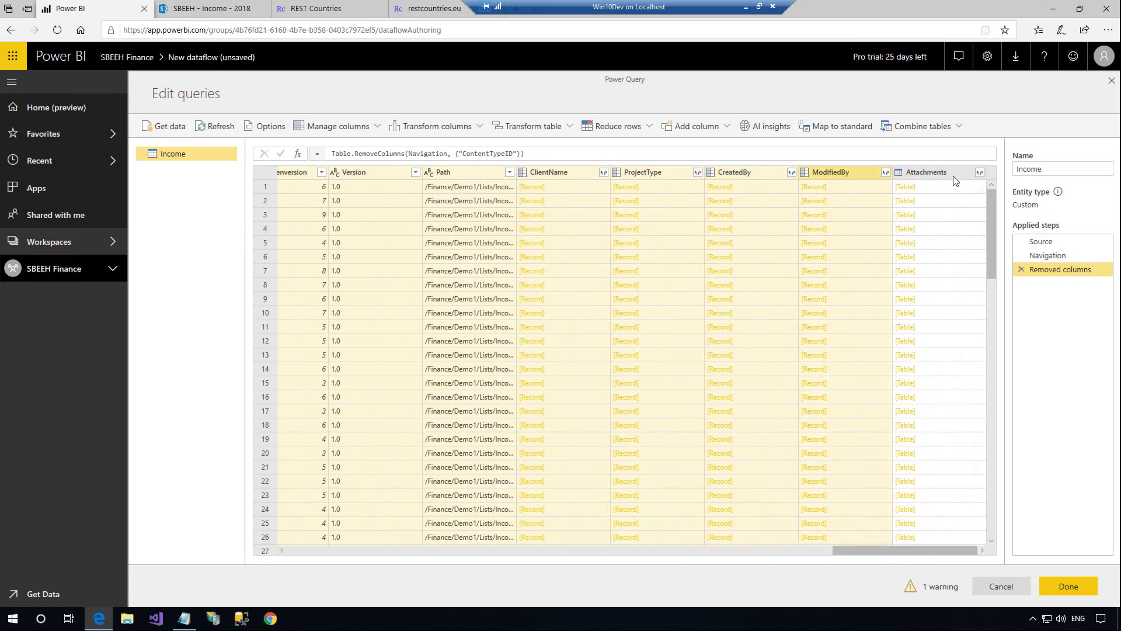
pyautogui.rightClick(954, 176)
pyautogui.click(912, 189)
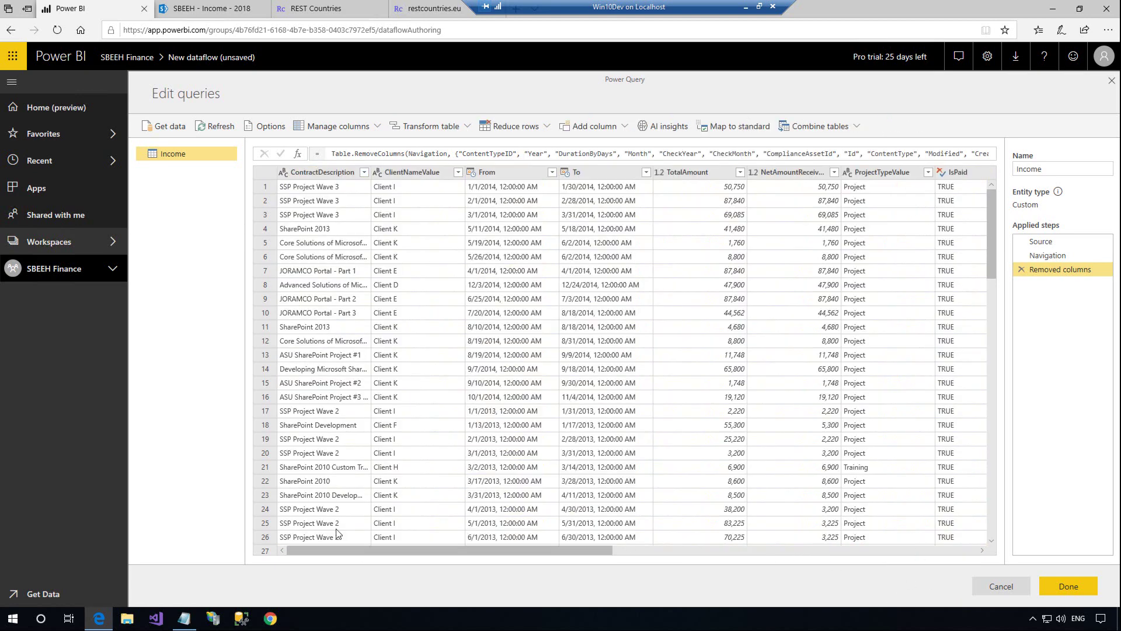
# Change the data type of the From column to Date
pyautogui.click(284, 173)
pyautogui.click(284, 172)
pyautogui.click(471, 173)
pyautogui.click(490, 294)
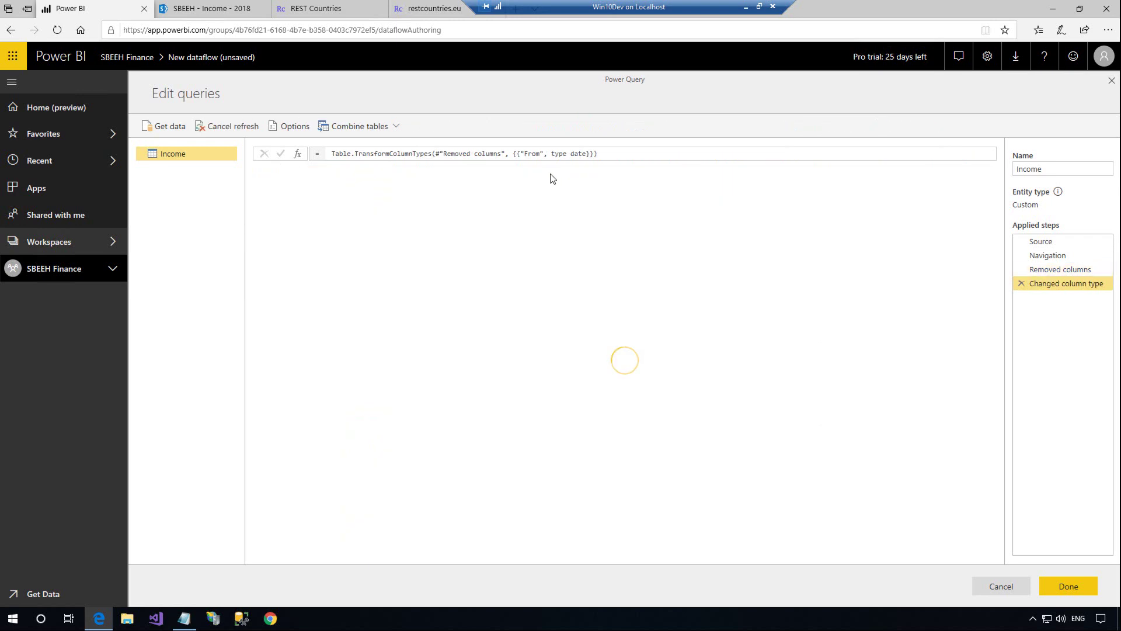
# Change the data type of the To and ChequeDate columns in the Income query to Date
pyautogui.click(565, 172)
pyautogui.click(584, 295)
pyautogui.click(659, 172)
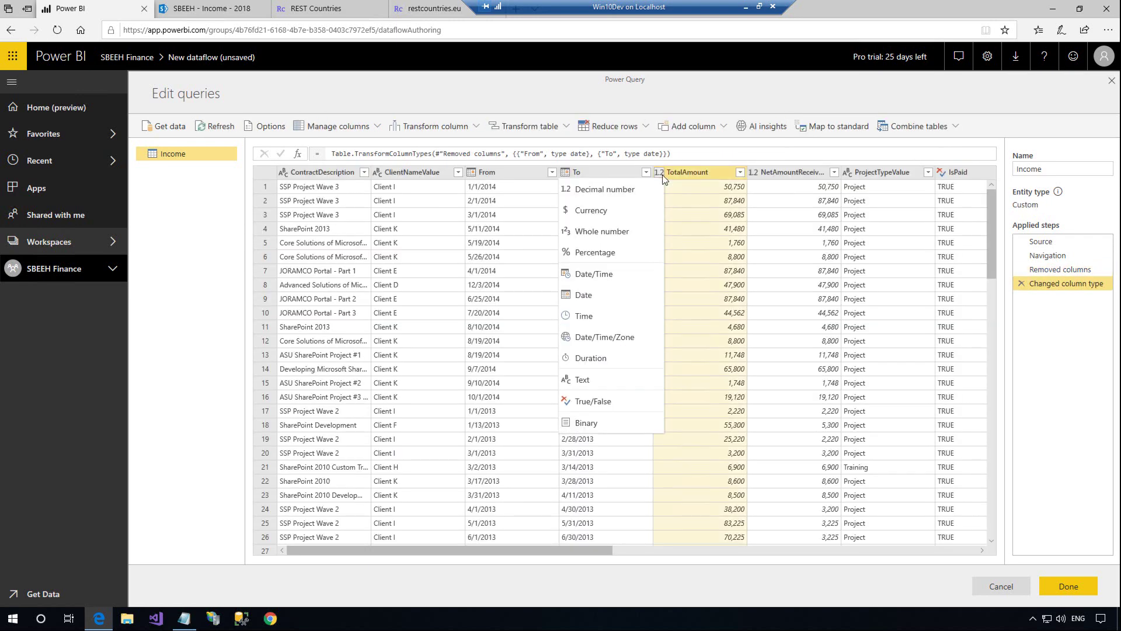
pyautogui.click(792, 173)
pyautogui.click(942, 172)
pyautogui.moveTo(609, 550); pyautogui.dragTo(870, 555)
pyautogui.click(782, 172)
pyautogui.click(806, 296)
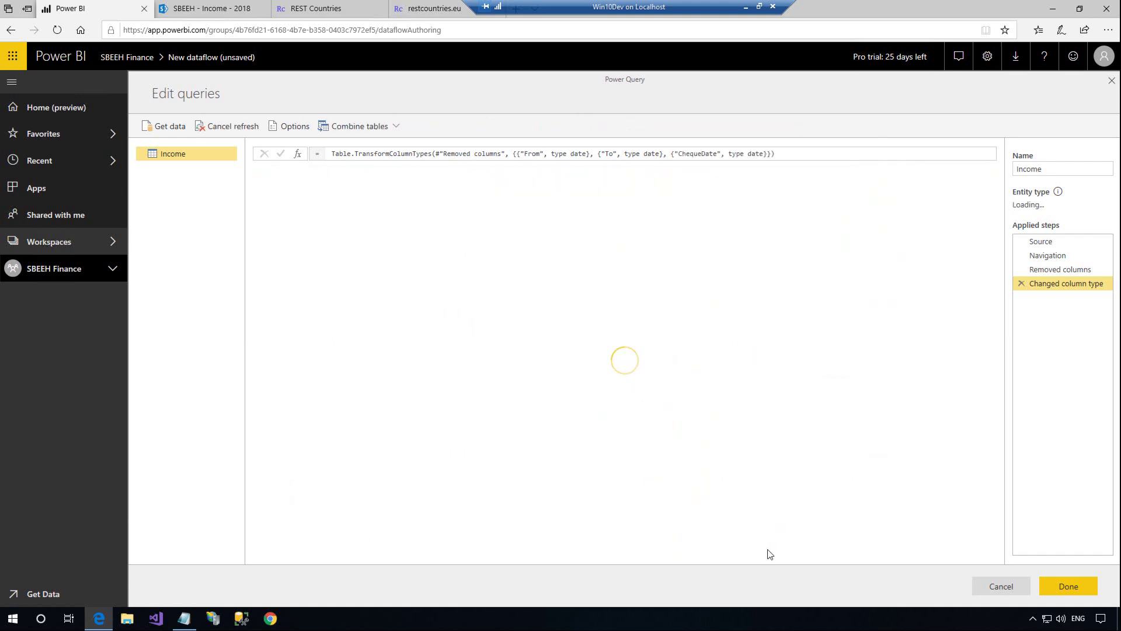
# Check the CountryISO column's data type, then finish editing the Income query
pyautogui.moveTo(603, 555); pyautogui.dragTo(969, 574)
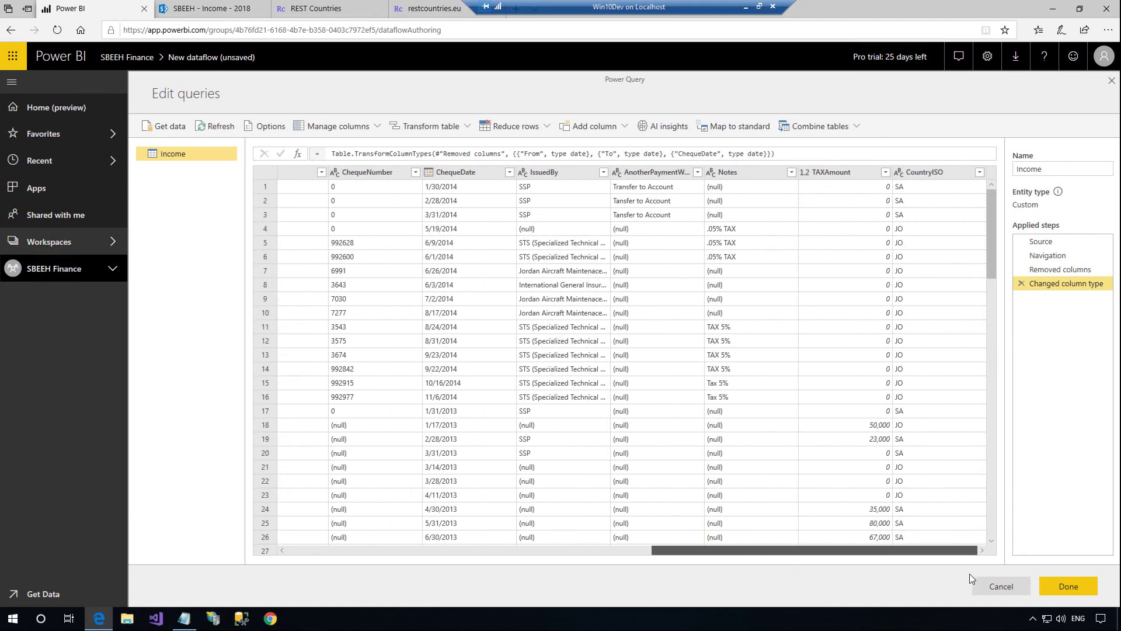
pyautogui.click(898, 172)
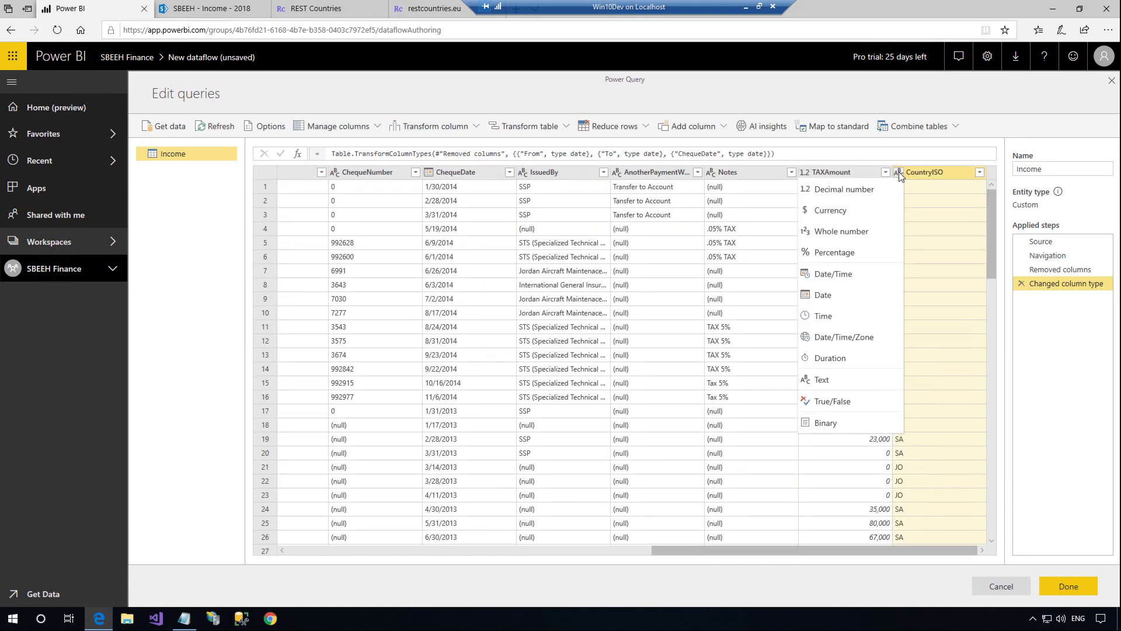
pyautogui.click(899, 174)
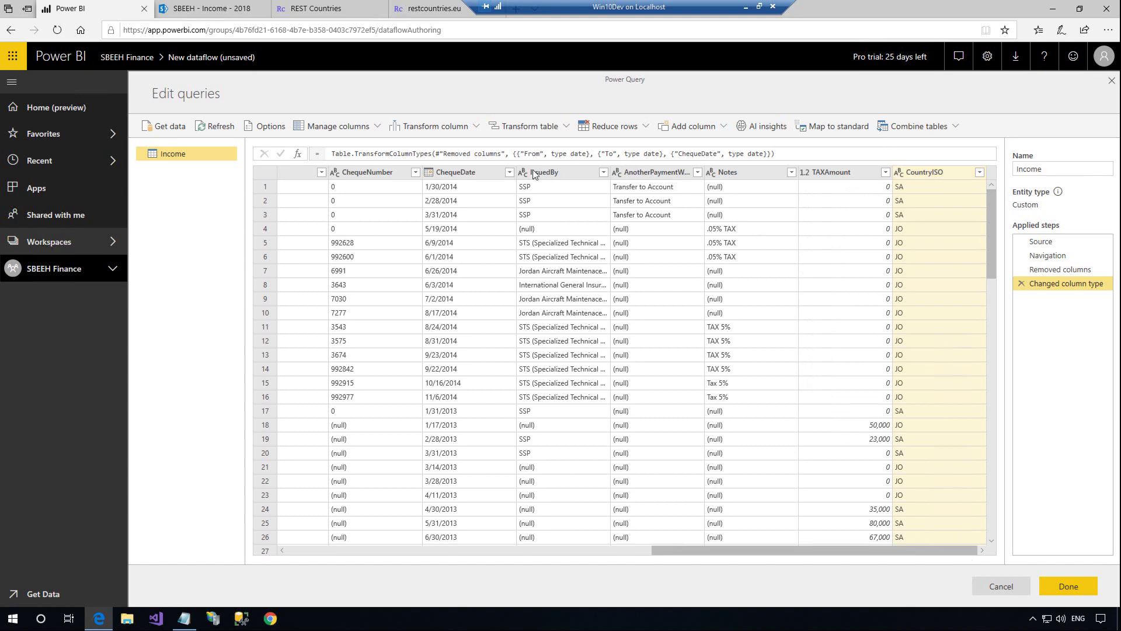
pyautogui.click(1069, 586)
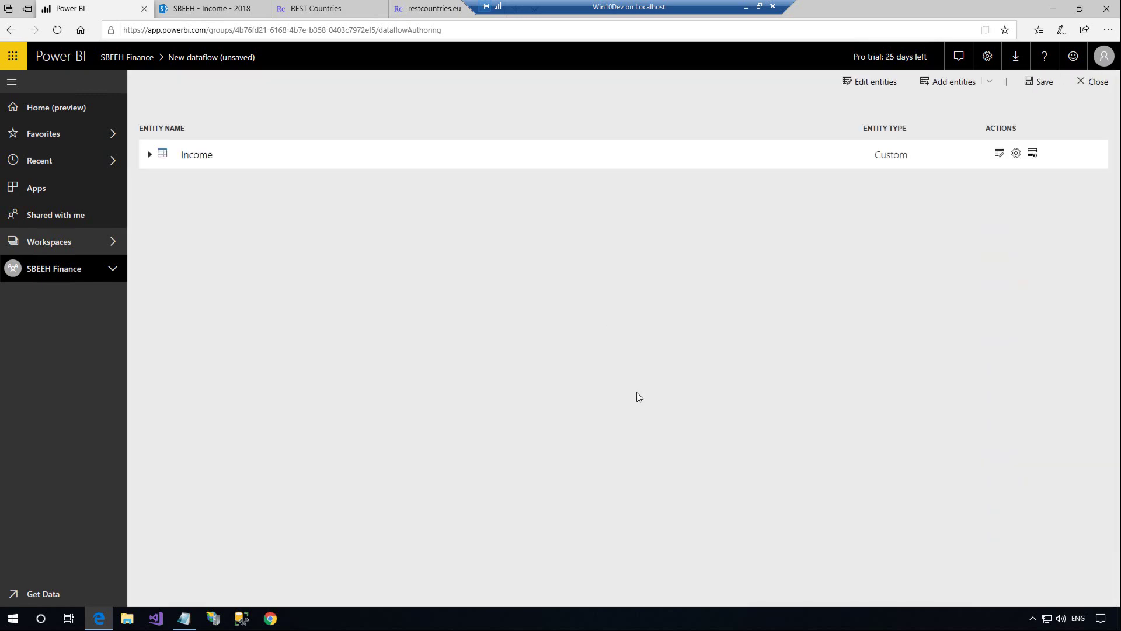
pyautogui.click(954, 85)
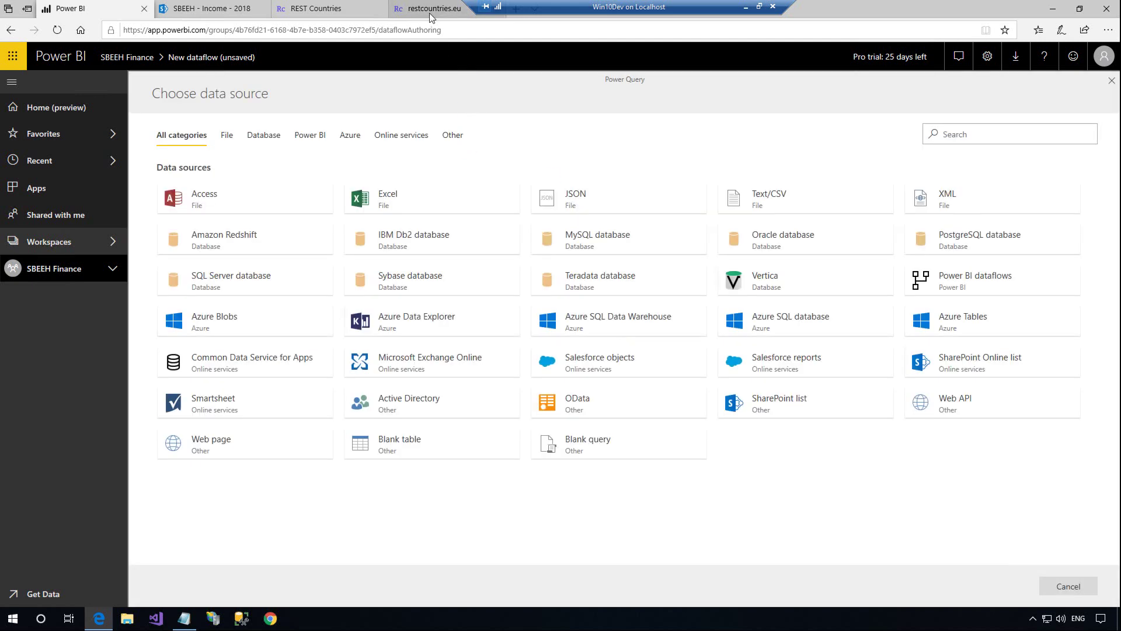
pyautogui.click(560, 206)
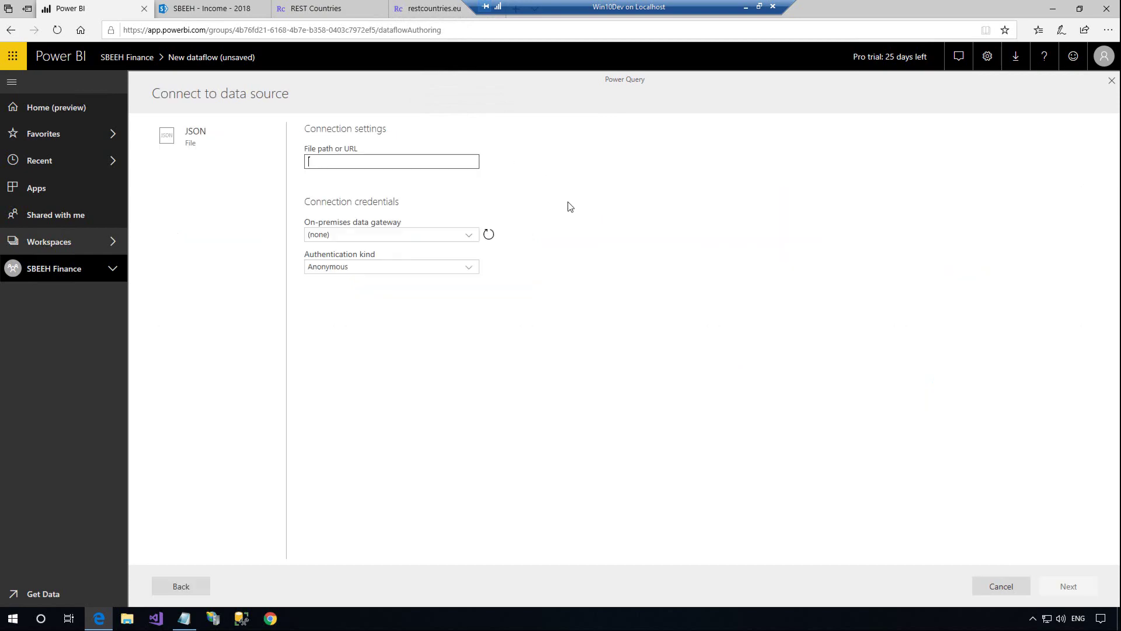
pyautogui.click(435, 8)
pyautogui.click(192, 30)
pyautogui.hotkey('ctrl', 'c')
pyautogui.click(100, 10)
pyautogui.hotkey('ctrl', 'v')
pyautogui.click(1068, 586)
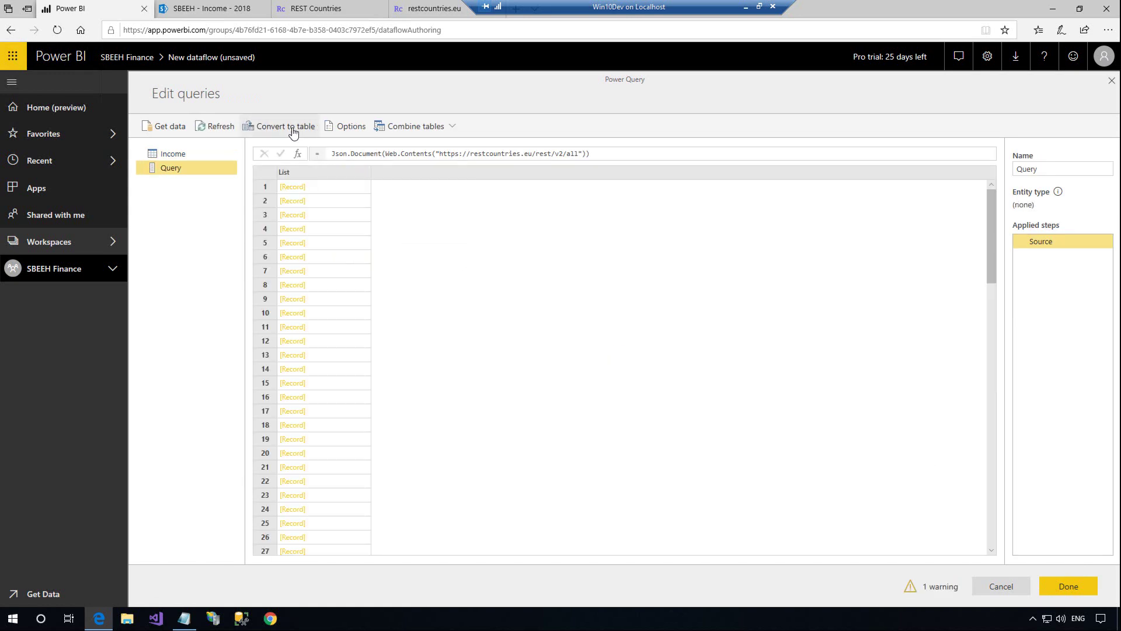
pyautogui.click(293, 129)
pyautogui.click(720, 397)
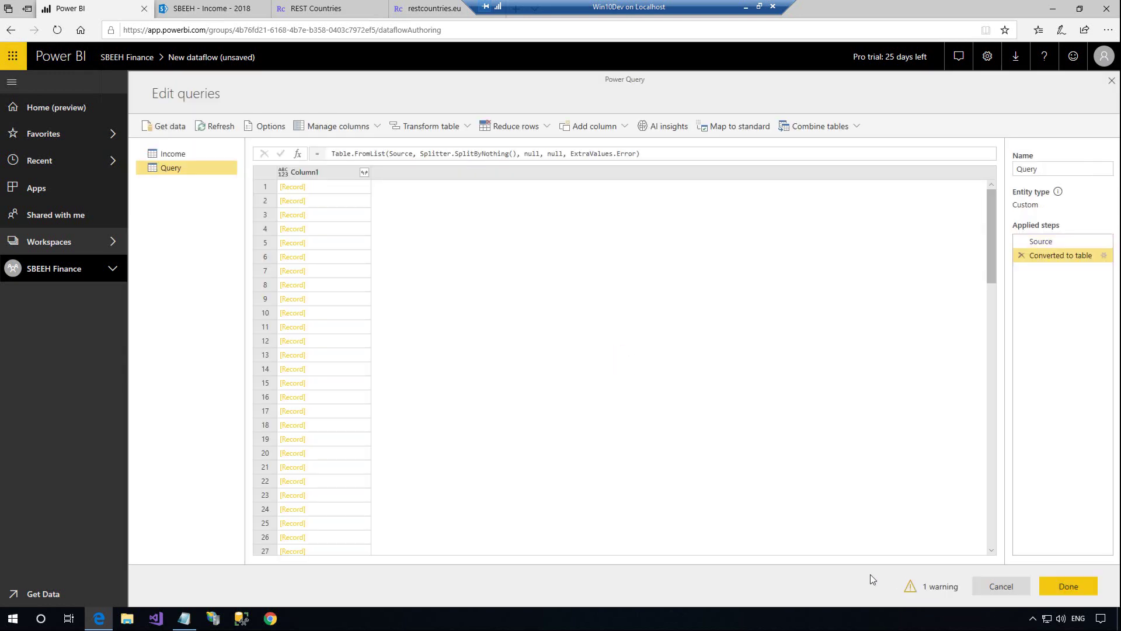
# Expand Column1 into name, topLevelDomain, alpha2Code, alpha3Code, callingCodes, capital, region, population, timezones, nativeName, currencies, languages and flag
pyautogui.click(364, 172)
pyautogui.moveTo(541, 231)
pyautogui.mouseDown()
pyautogui.moveTo(543, 299)
pyautogui.moveTo(542, 228)
pyautogui.moveTo(540, 285)
pyautogui.moveTo(541, 244)
pyautogui.mouseUp()
pyautogui.click(382, 297)
pyautogui.click(382, 285)
pyautogui.click(381, 262)
pyautogui.click(382, 228)
pyautogui.click(382, 233)
pyautogui.click(381, 245)
pyautogui.click(382, 234)
pyautogui.click(382, 222)
pyautogui.click(382, 253)
pyautogui.click(382, 230)
pyautogui.click(382, 241)
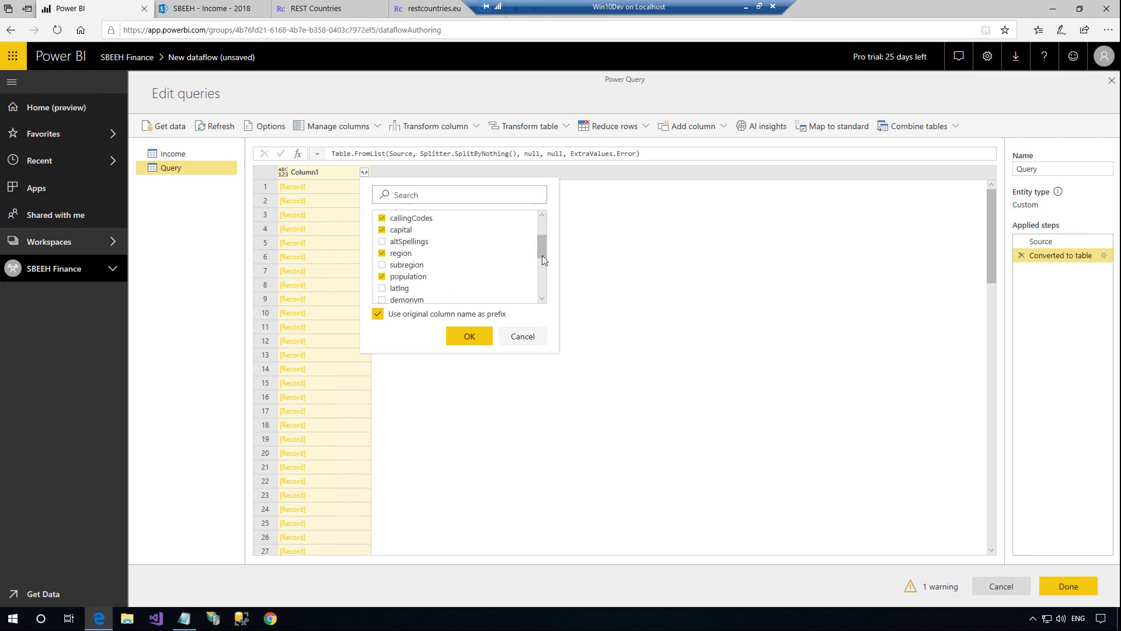
pyautogui.scroll(2, 540, 242)
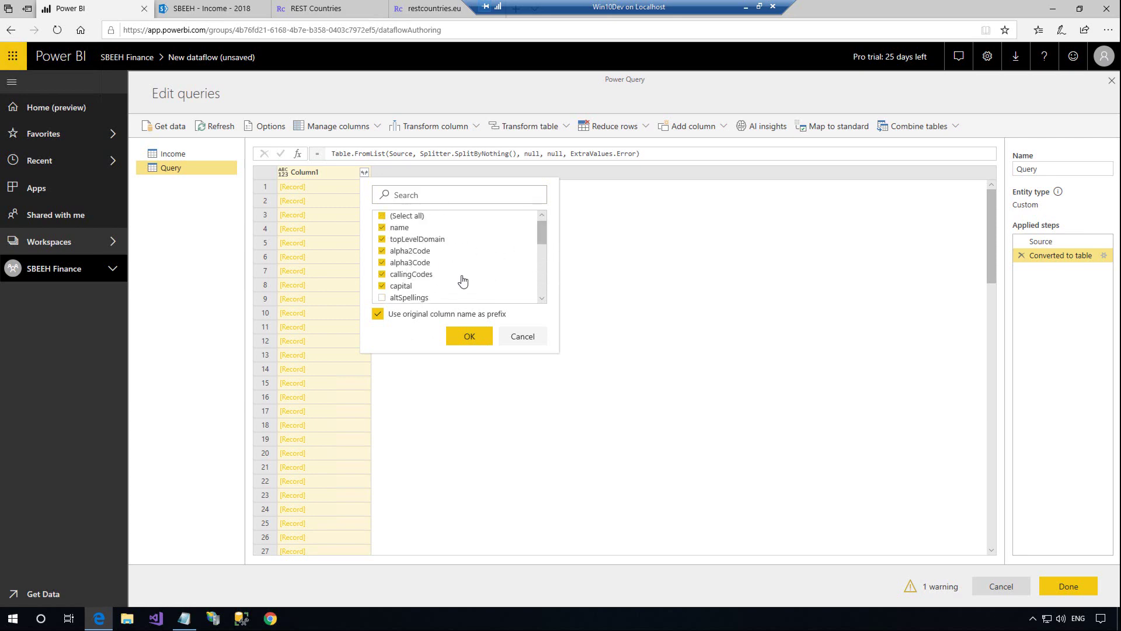
pyautogui.click(469, 335)
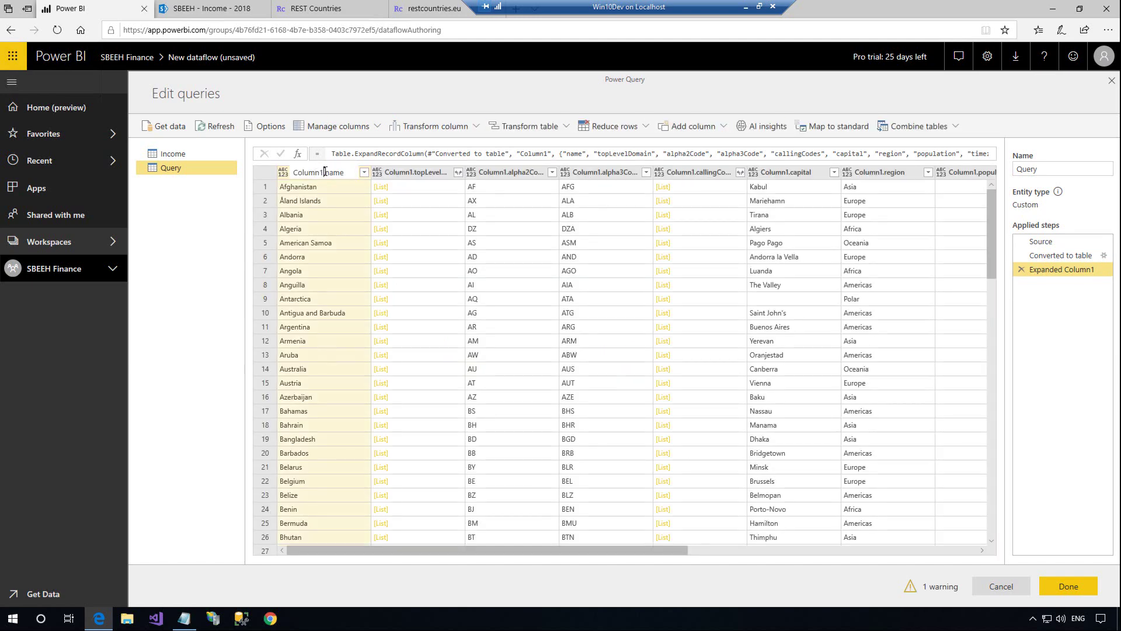
# Rename the Column1.name column to Name and remove the topLevelDomain column
pyautogui.rightClick(424, 178)
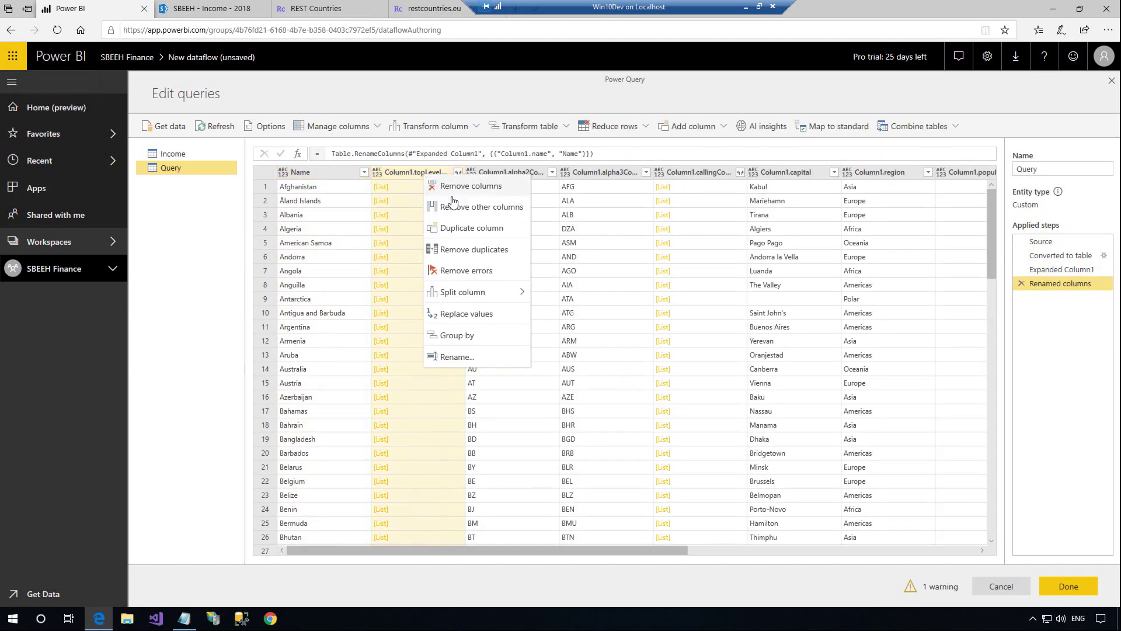
pyautogui.click(450, 189)
# Rename the two country code columns to Alpha2Code and Alpha3Code
pyautogui.doubleClick(425, 176)
pyautogui.press('Home')
pyautogui.press('Delete')
pyautogui.press('Delete')
pyautogui.press('Delete')
pyautogui.press('Delete')
pyautogui.press('Delete')
pyautogui.press('Delete')
pyautogui.press('Delete')
pyautogui.press('Delete')
pyautogui.write('A')
pyautogui.press('Delete')
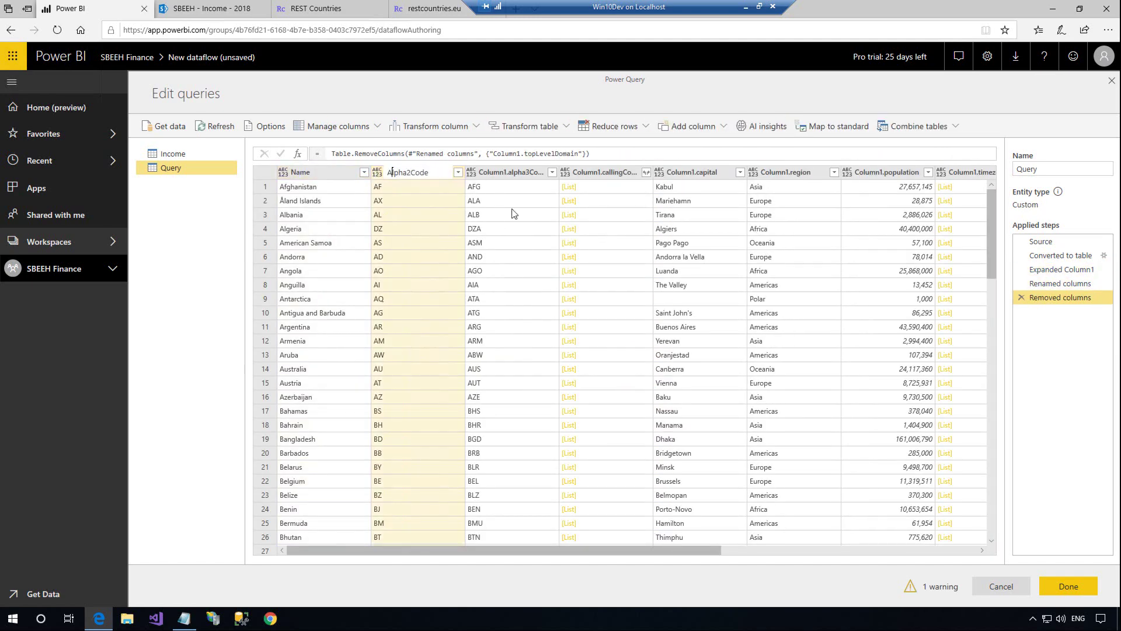
pyautogui.doubleClick(516, 172)
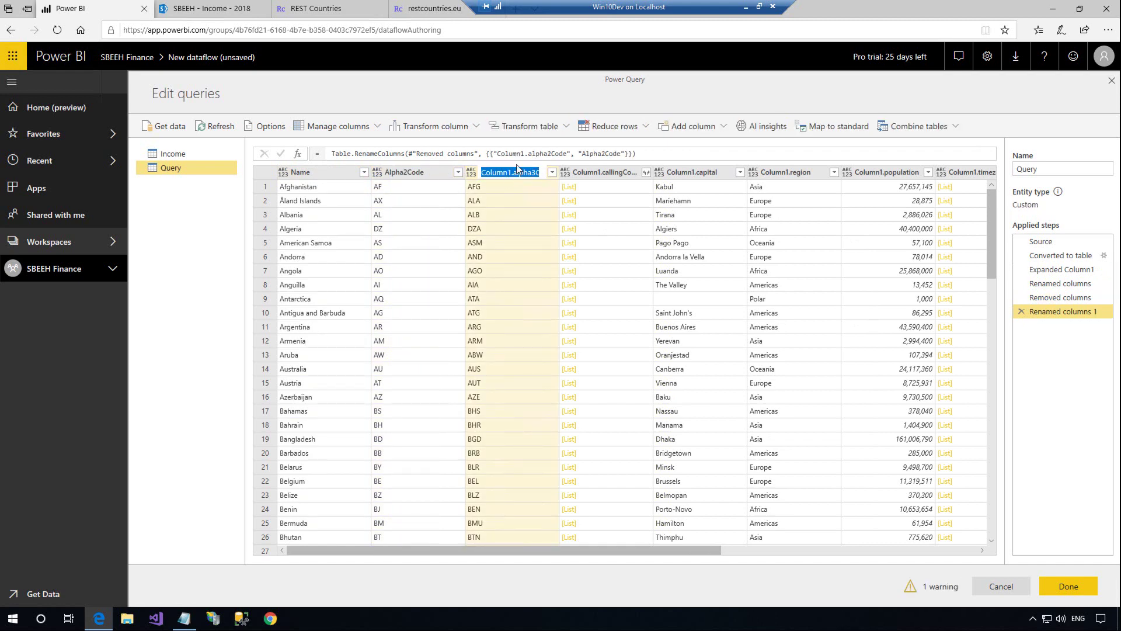
pyautogui.click(517, 170)
pyautogui.press('BackSpace')
pyautogui.press('BackSpace')
pyautogui.press('BackSpace')
pyautogui.press('BackSpace')
pyautogui.press('BackSpace')
pyautogui.press('BackSpace')
pyautogui.press('BackSpace')
pyautogui.press('BackSpace')
pyautogui.press('BackSpace')
pyautogui.write('A')
# Remove the callingCodes column from the country query
pyautogui.click(613, 172)
pyautogui.rightClick(613, 172)
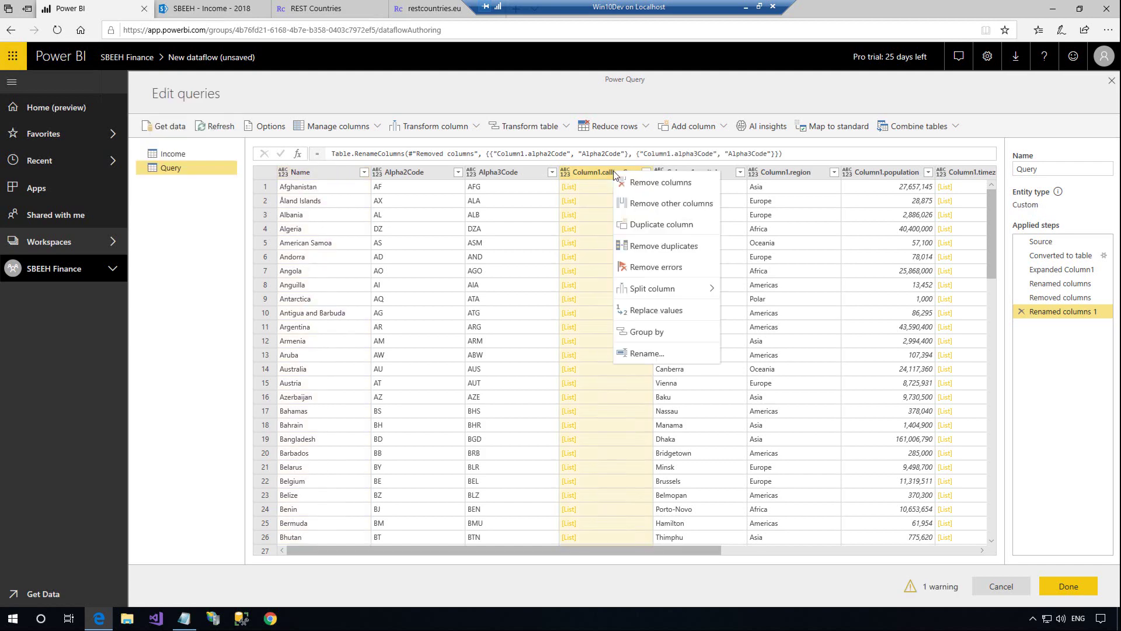
pyautogui.click(645, 182)
# Rename the capital, region and population columns to Capital, Region and Population
pyautogui.doubleClick(606, 173)
pyautogui.write('Capital')
pyautogui.click(704, 172)
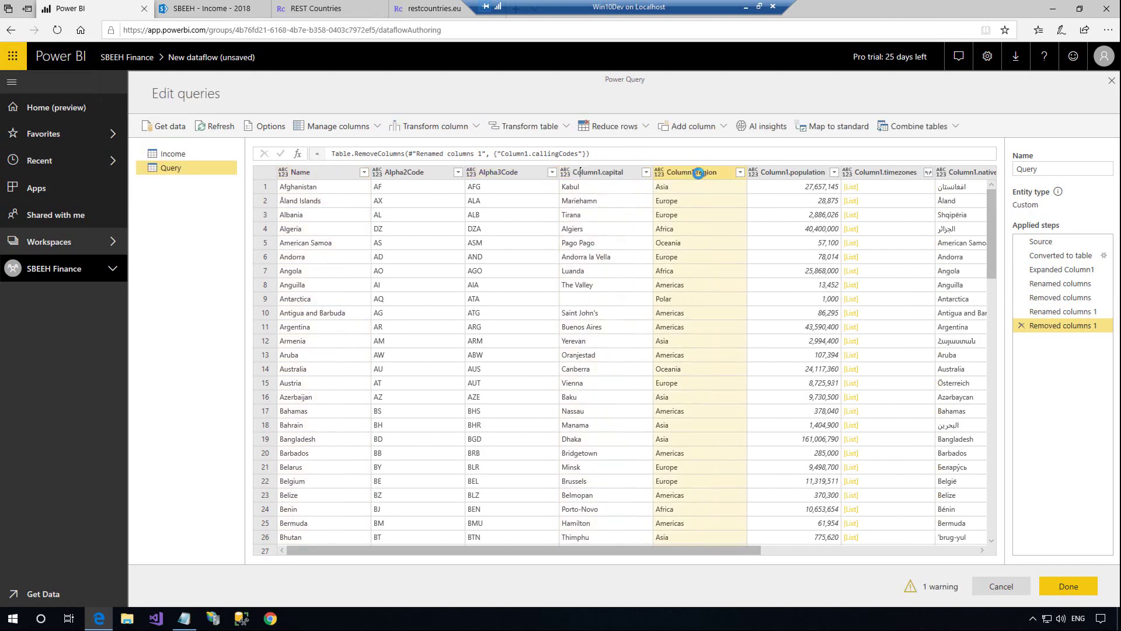
pyautogui.doubleClick(703, 171)
pyautogui.click(704, 172)
pyautogui.moveTo(705, 172); pyautogui.dragTo(586, 175)
pyautogui.write('R')
pyautogui.doubleClick(786, 172)
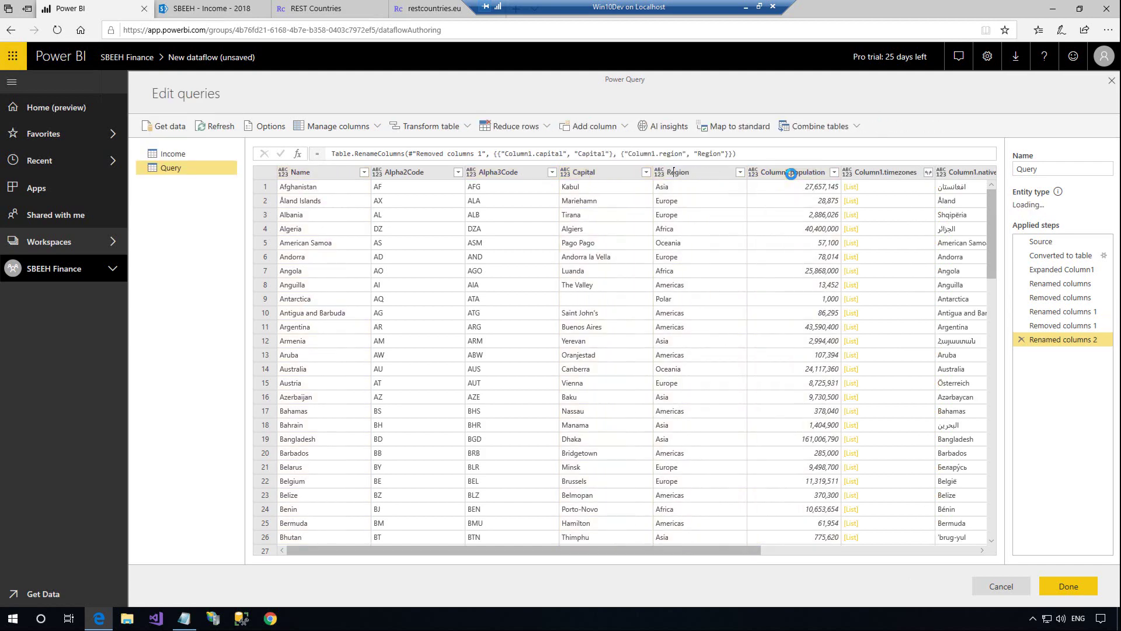
pyautogui.moveTo(795, 172); pyautogui.dragTo(686, 170)
pyautogui.write('P')
# Remove the timezones column from the country query
pyautogui.click(850, 187)
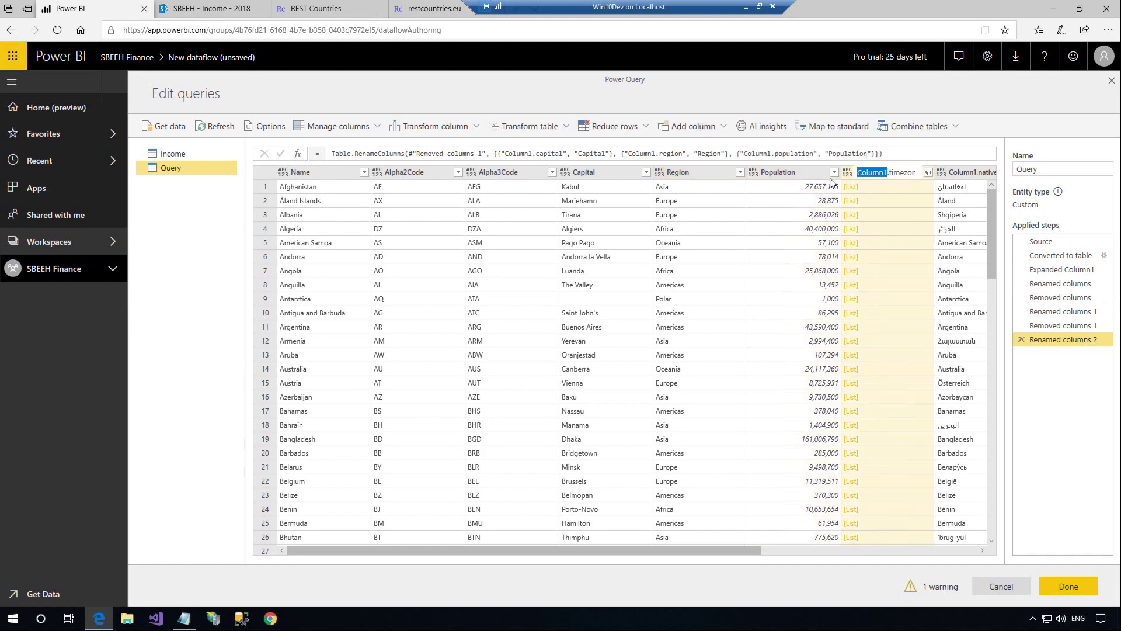
pyautogui.click(1022, 354)
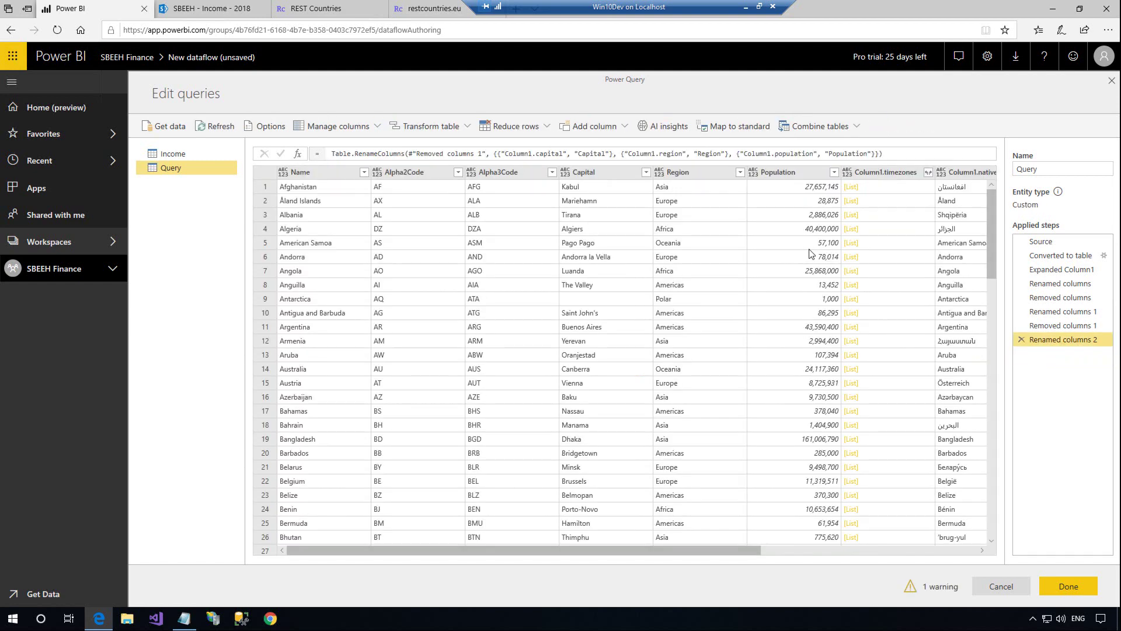
pyautogui.rightClick(885, 173)
pyautogui.click(832, 186)
# Rename the Column1.nativeName column to NativeName
pyautogui.moveTo(744, 551); pyautogui.dragTo(829, 551)
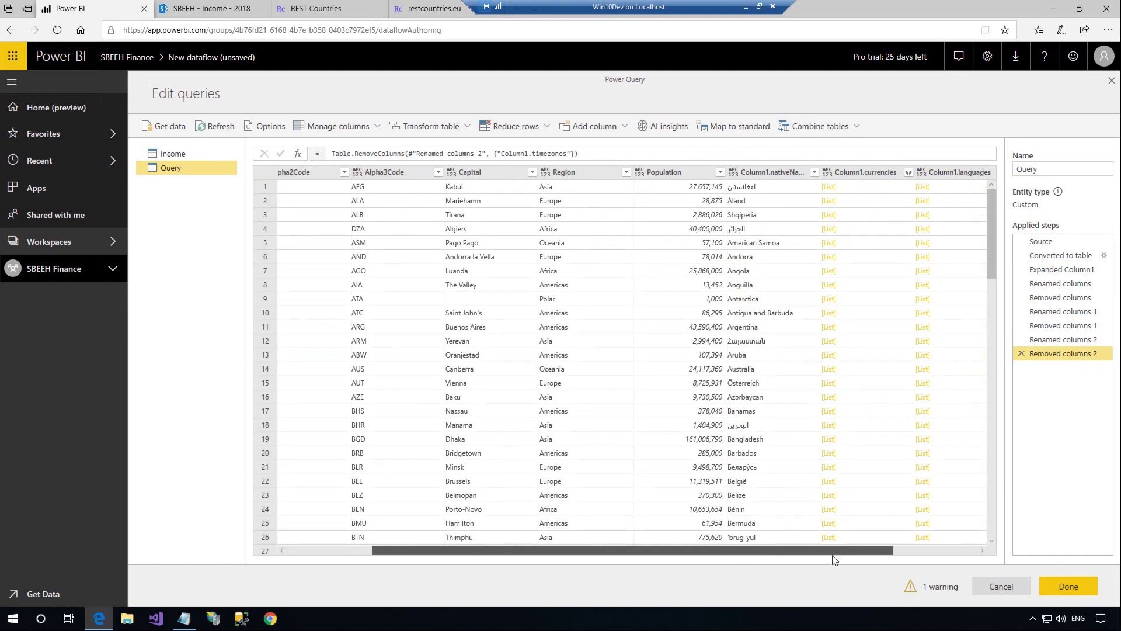
pyautogui.doubleClick(781, 173)
pyautogui.moveTo(781, 174); pyautogui.dragTo(706, 173)
pyautogui.write('N')
pyautogui.click(849, 176)
# Remove the currencies and languages columns from the country query
pyautogui.moveTo(782, 550); pyautogui.dragTo(1014, 568)
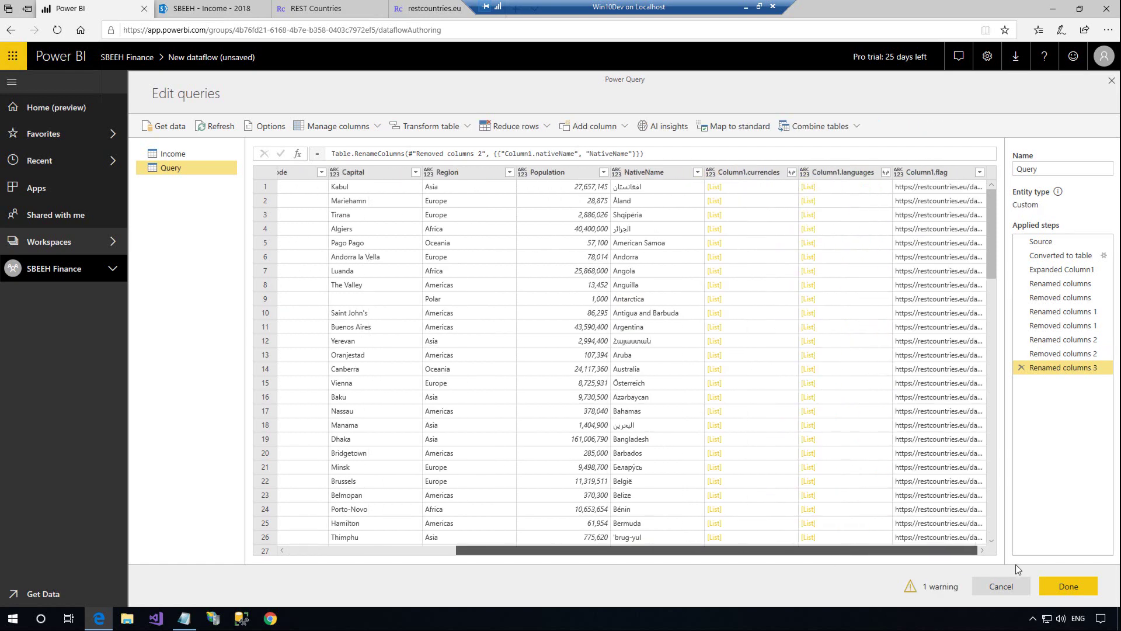
pyautogui.click(837, 174)
pyautogui.keyDown('ctrl'); pyautogui.click(767, 175); pyautogui.keyUp('ctrl')
pyautogui.rightClick(766, 174)
pyautogui.click(718, 186)
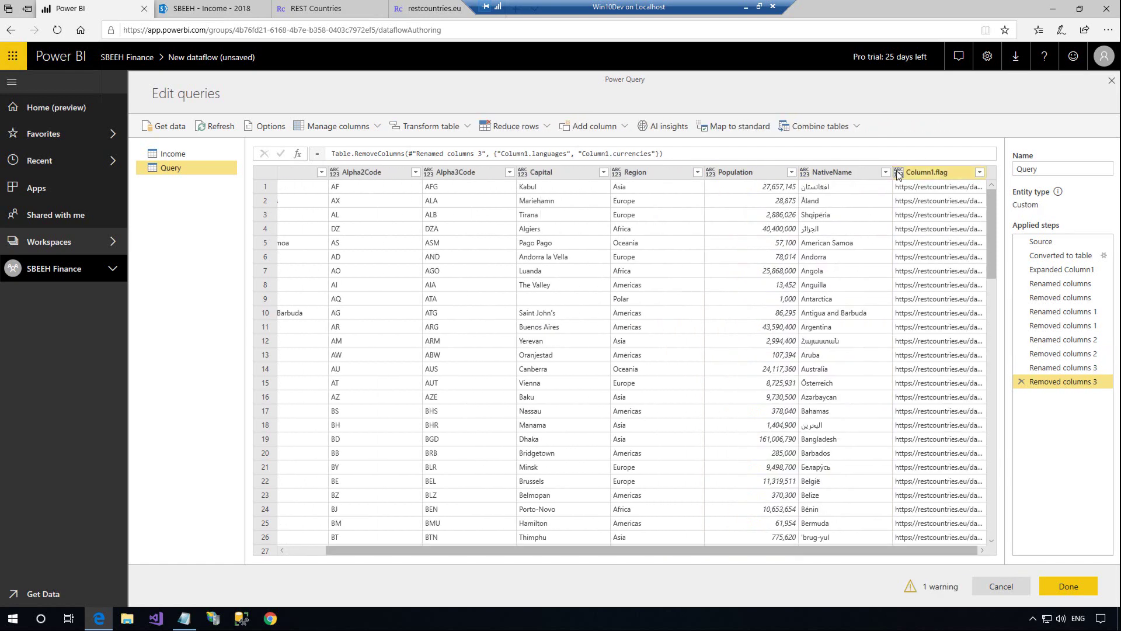
# Set the data type of the Column1.flag and NativeName columns to Text and of Population to Whole number
pyautogui.click(805, 171)
pyautogui.click(847, 381)
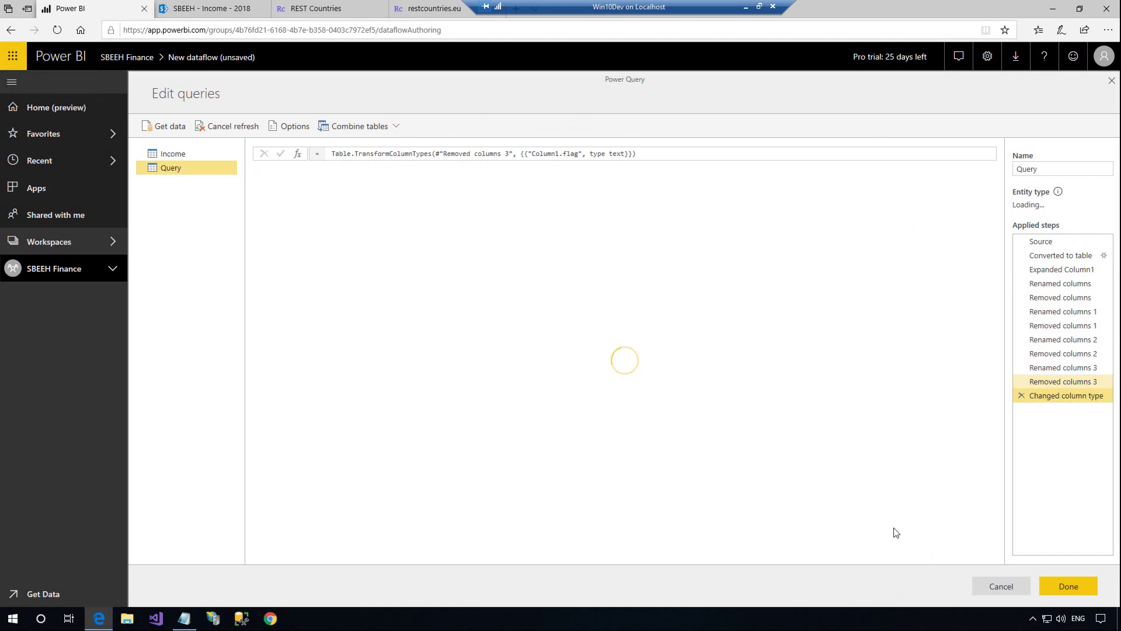
pyautogui.click(808, 170)
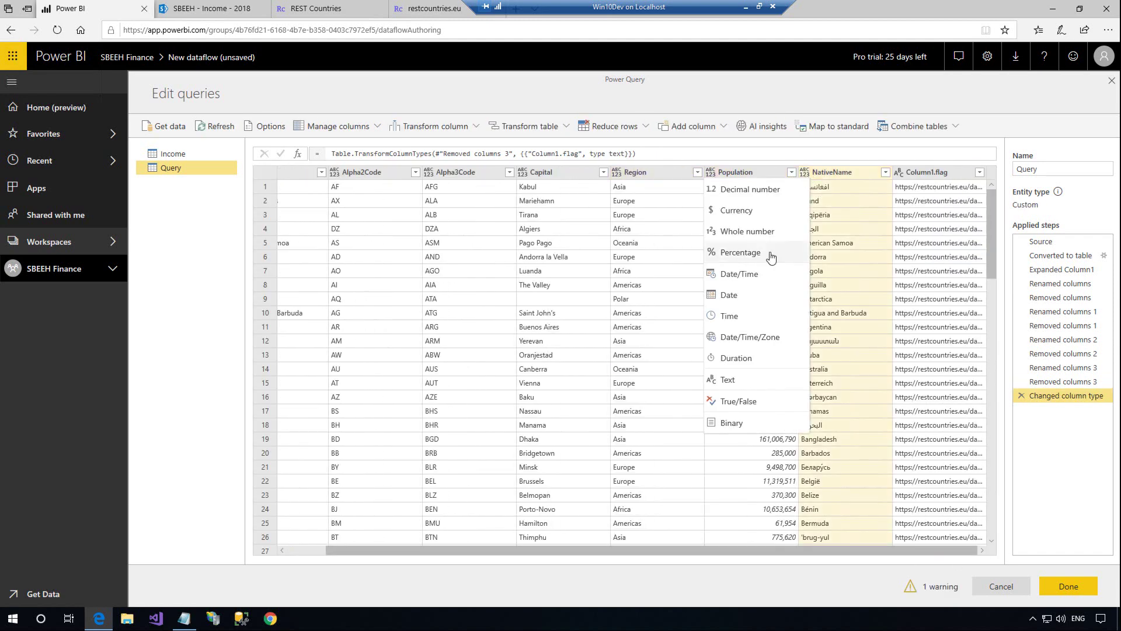
pyautogui.click(754, 375)
pyautogui.click(756, 175)
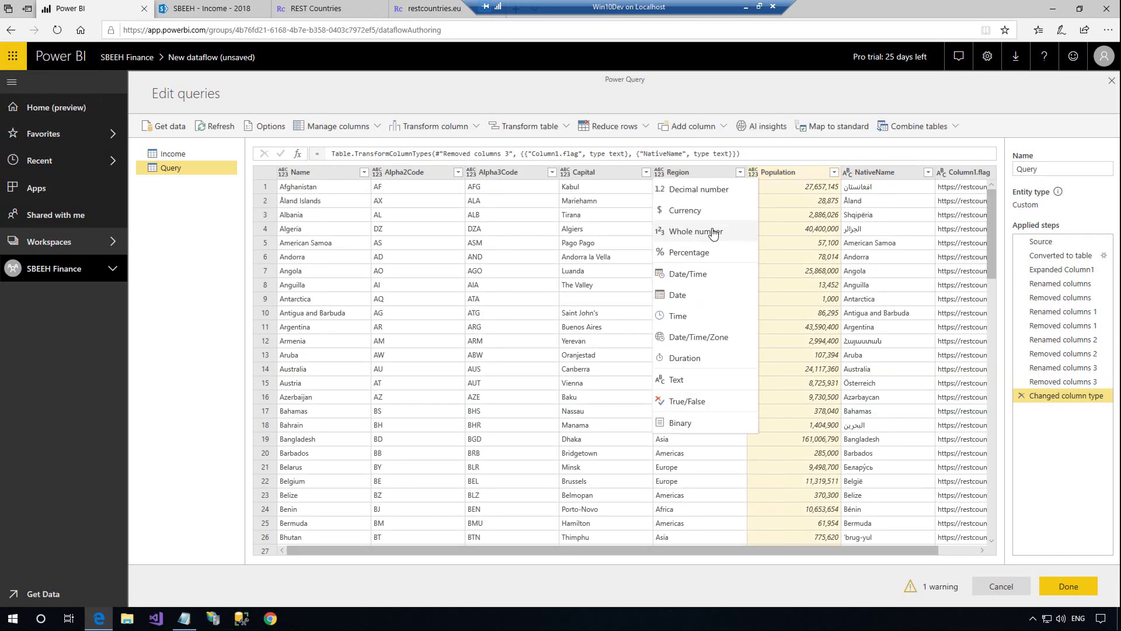
pyautogui.click(718, 229)
pyautogui.moveTo(920, 596)
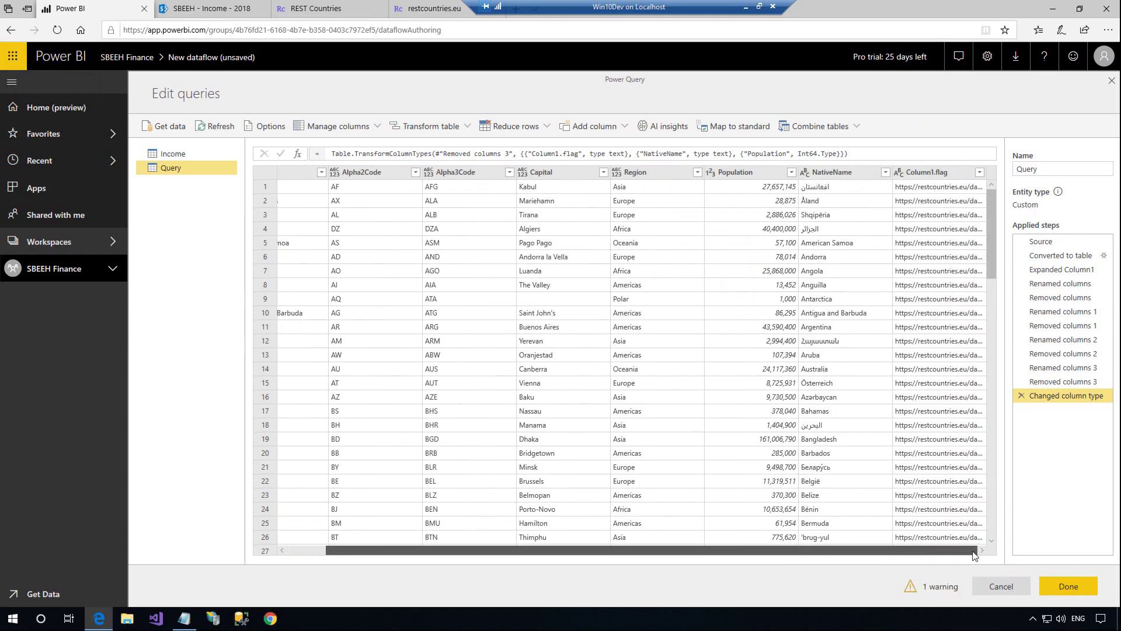
# Change the data type of the Name, Alpha2Code, Alpha3Code, Capital and Region columns to Text
pyautogui.click(283, 171)
pyautogui.click(310, 381)
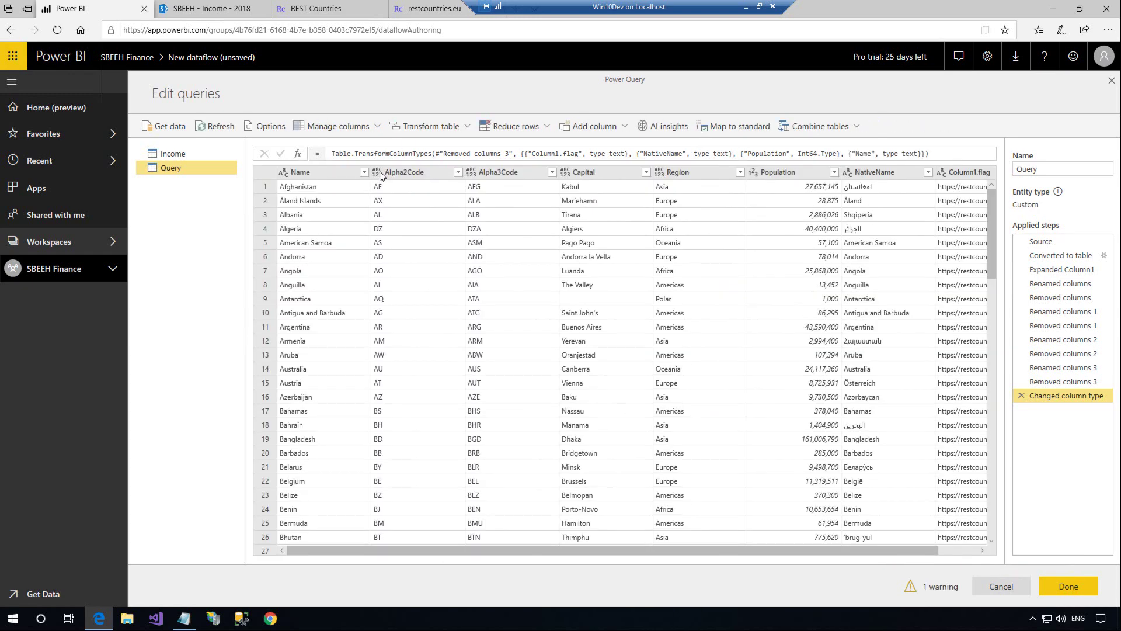
pyautogui.click(377, 172)
pyautogui.click(426, 377)
pyautogui.click(471, 172)
pyautogui.click(489, 379)
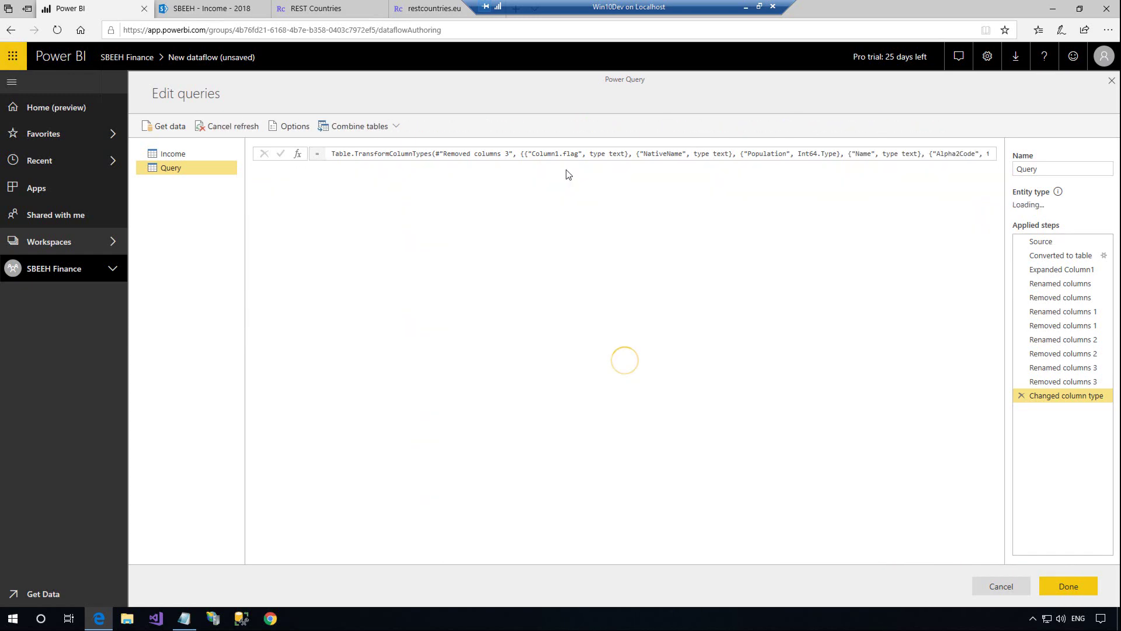
pyautogui.click(658, 172)
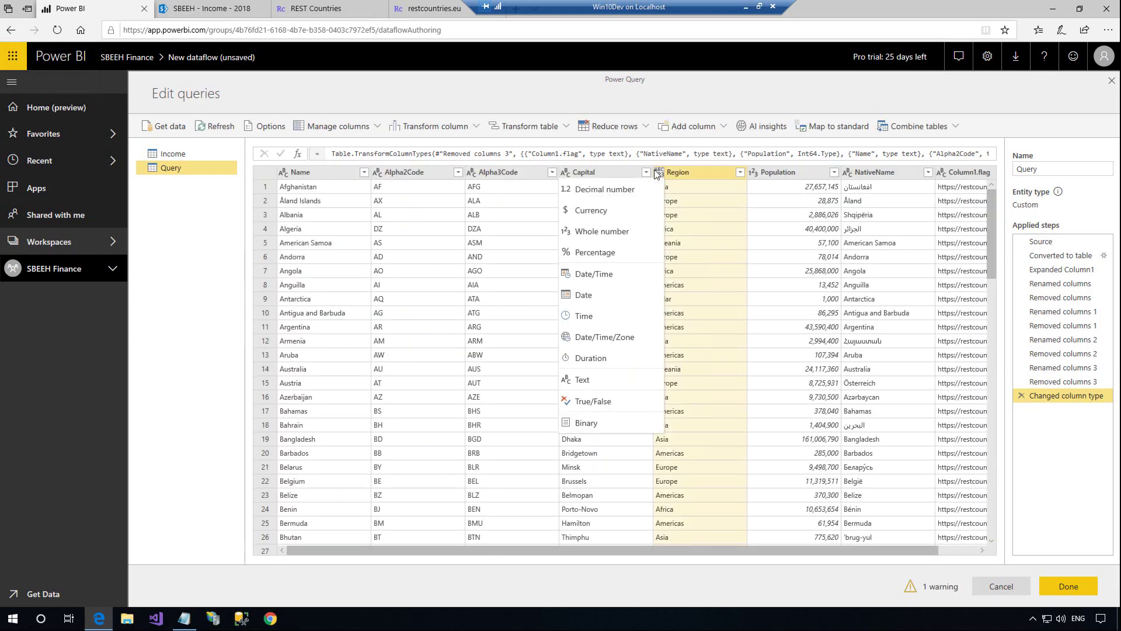
pyautogui.click(607, 379)
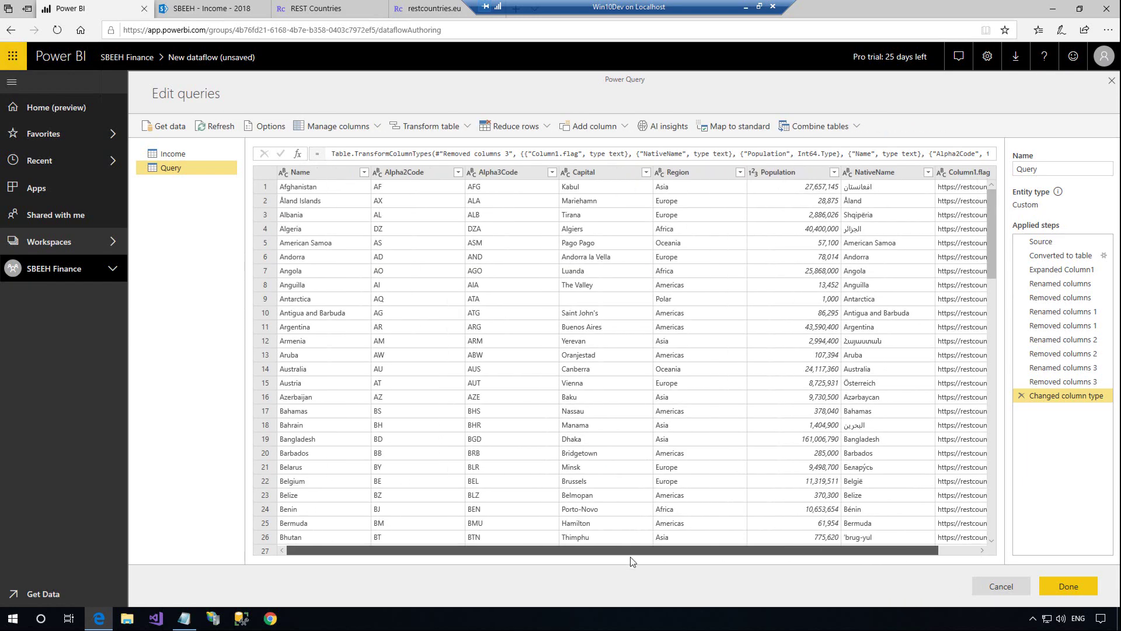
# Rename the country query to Country Info and finish editing the queries
pyautogui.doubleClick(1074, 170)
pyautogui.write('Country Info')
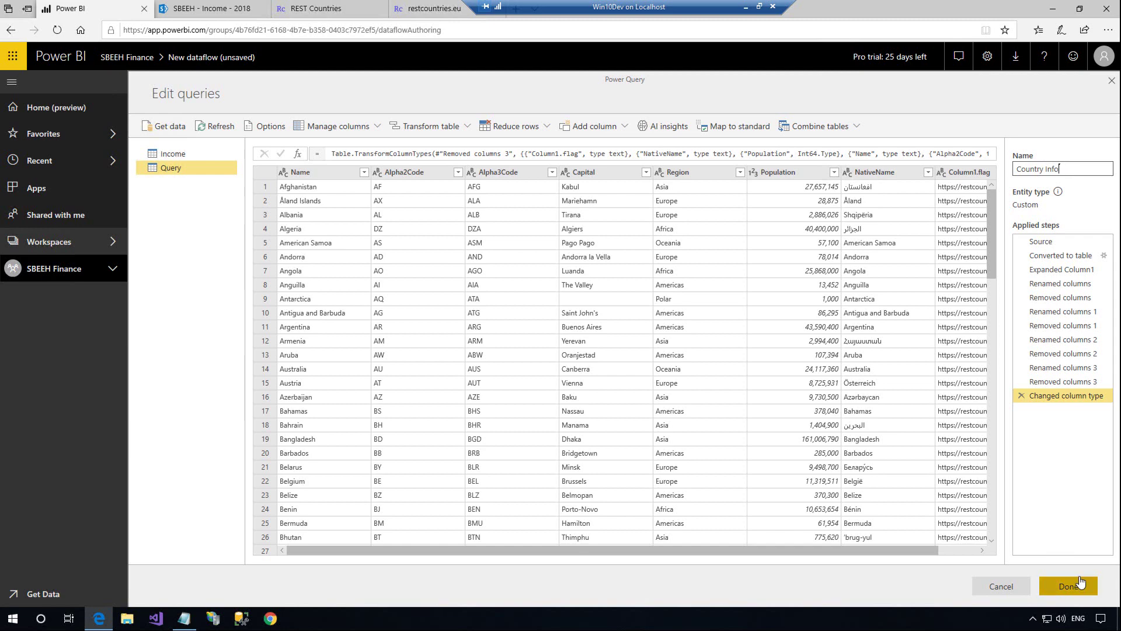
pyautogui.click(1087, 473)
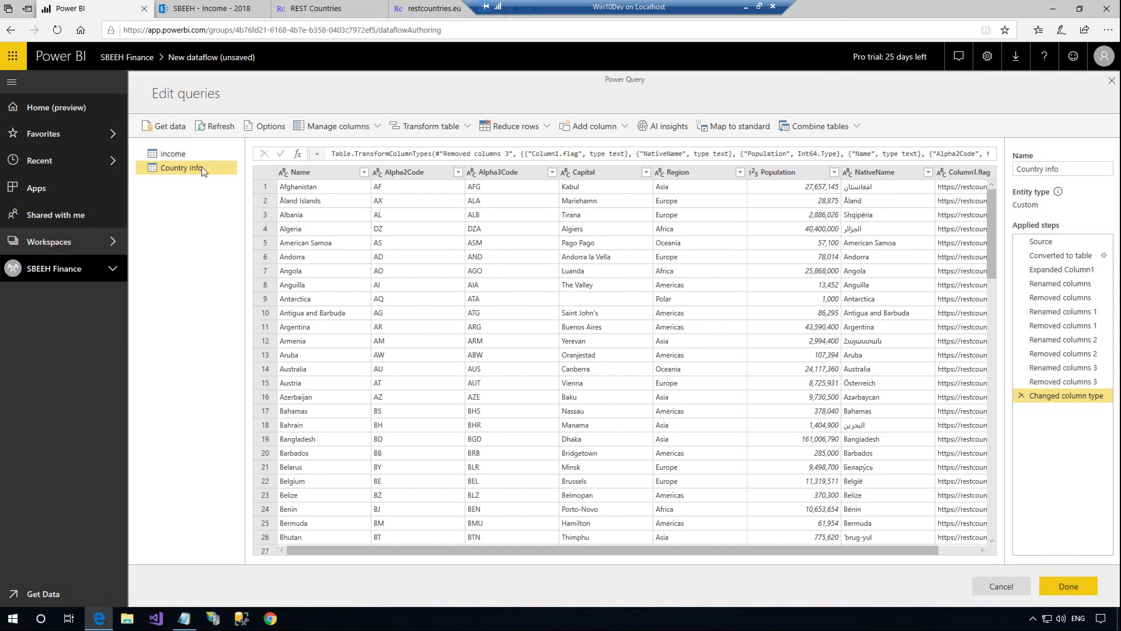
pyautogui.click(1068, 586)
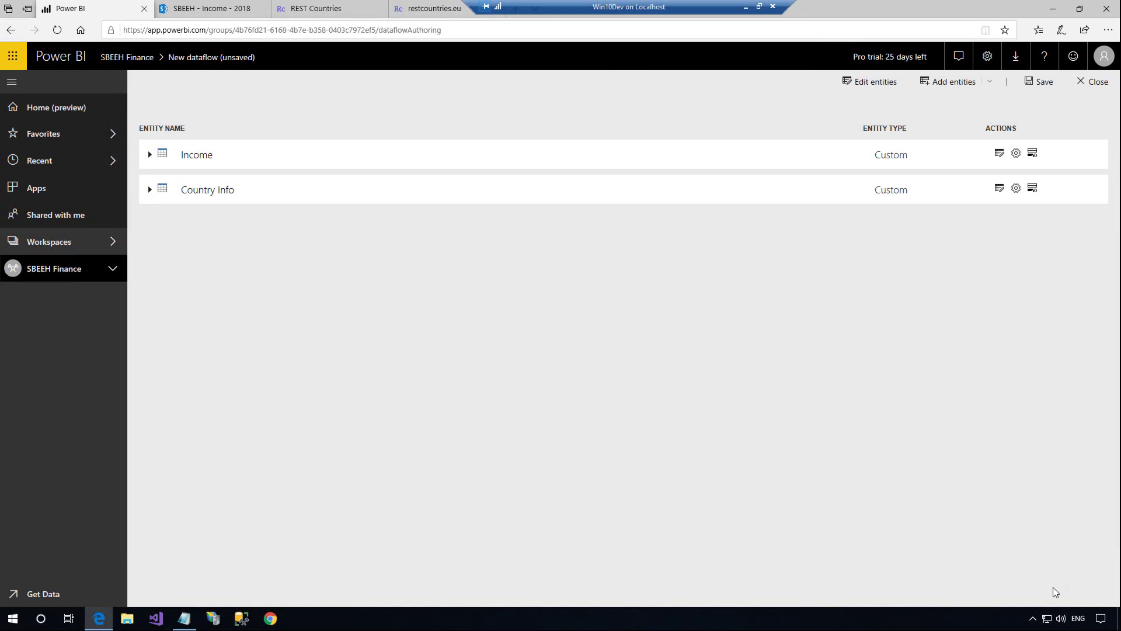
# Save the dataflow under the name SBEEH Finance, start an immediate refresh of it and close it
pyautogui.click(1049, 94)
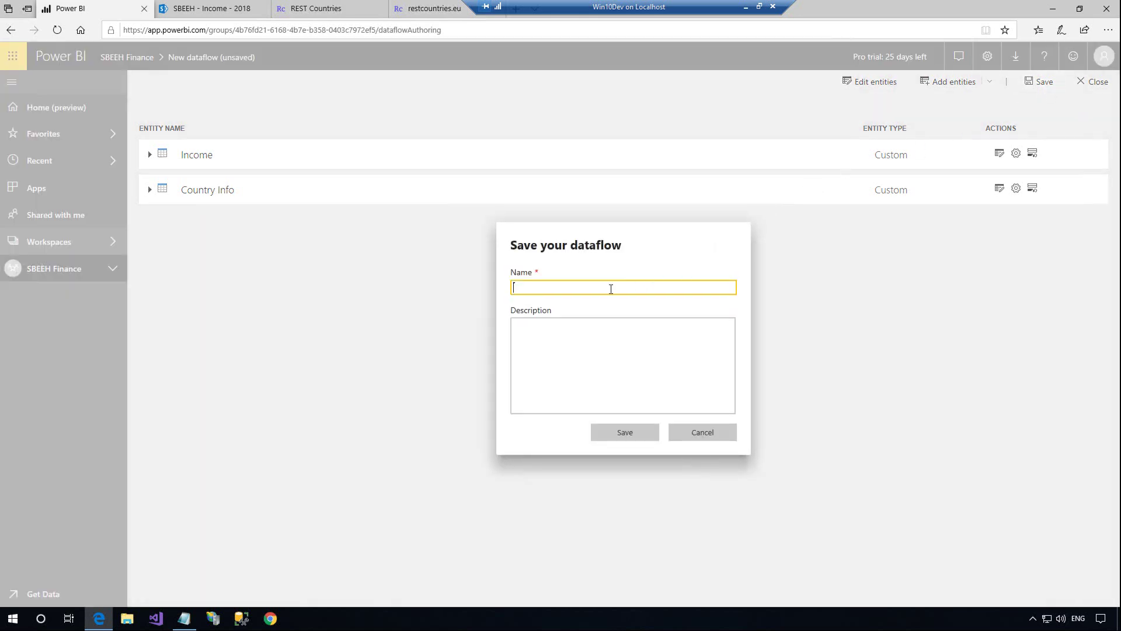
pyautogui.write('SBEEH Finance')
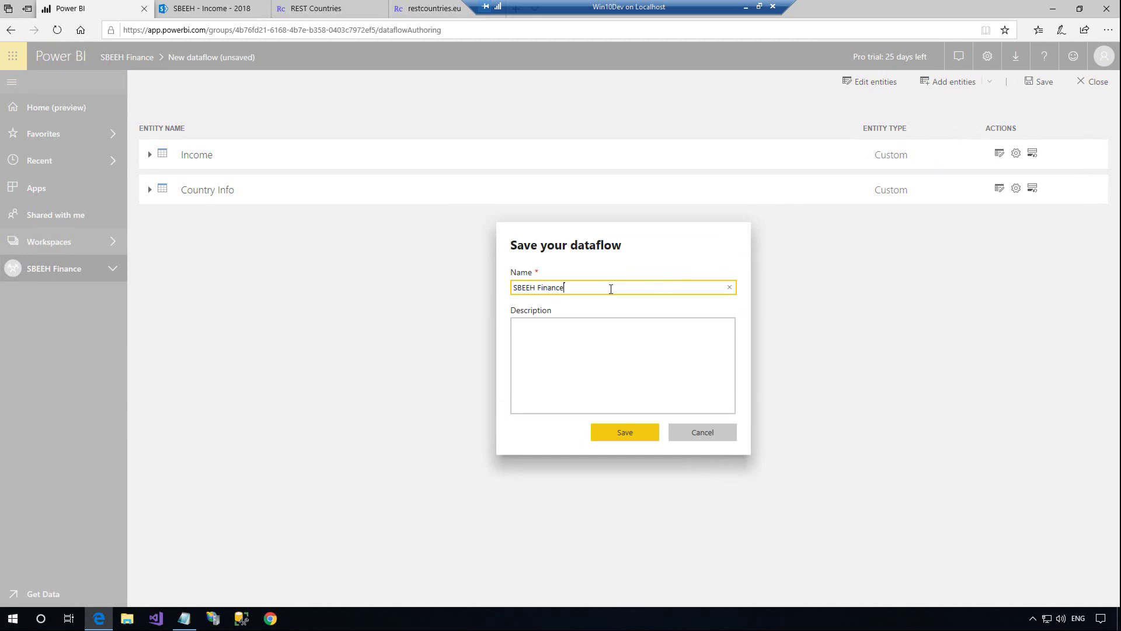
pyautogui.click(616, 438)
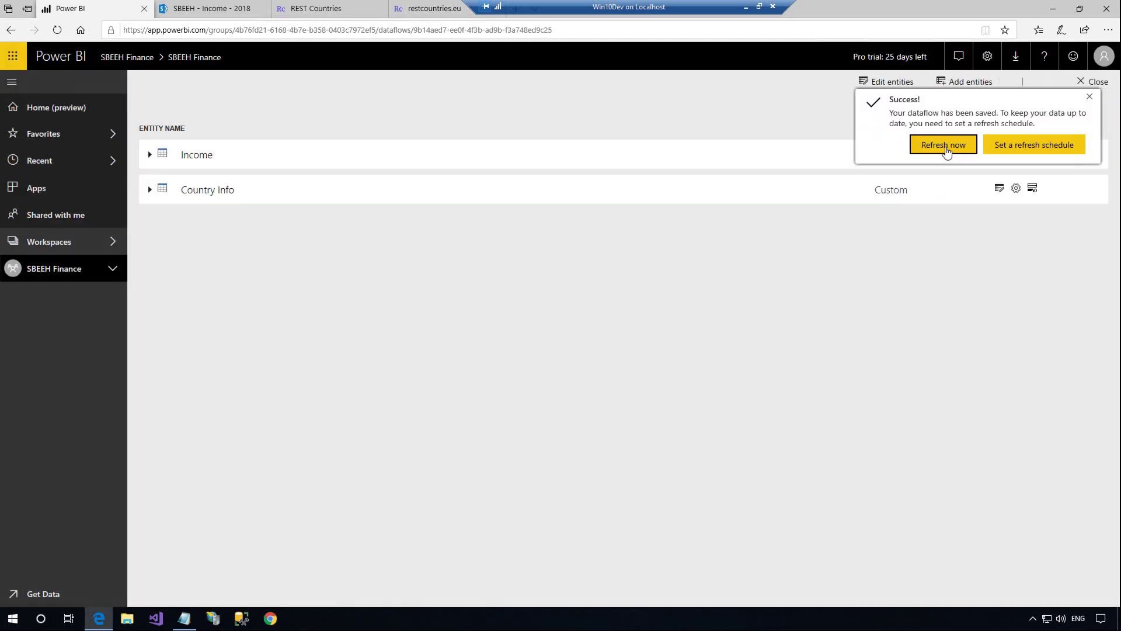
pyautogui.click(944, 149)
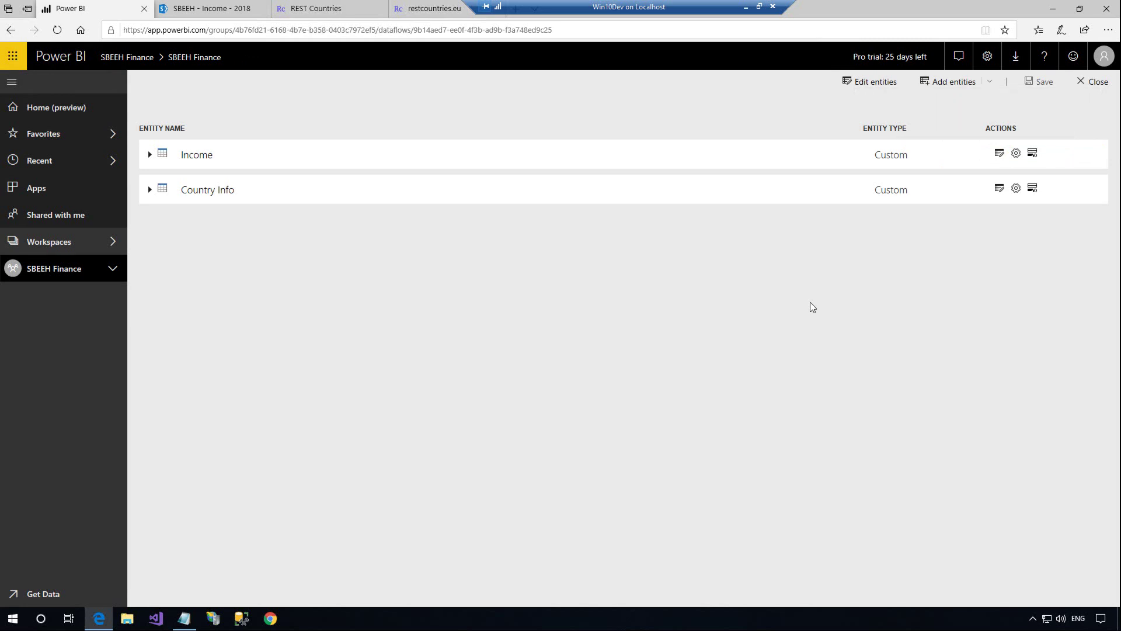
pyautogui.click(1101, 86)
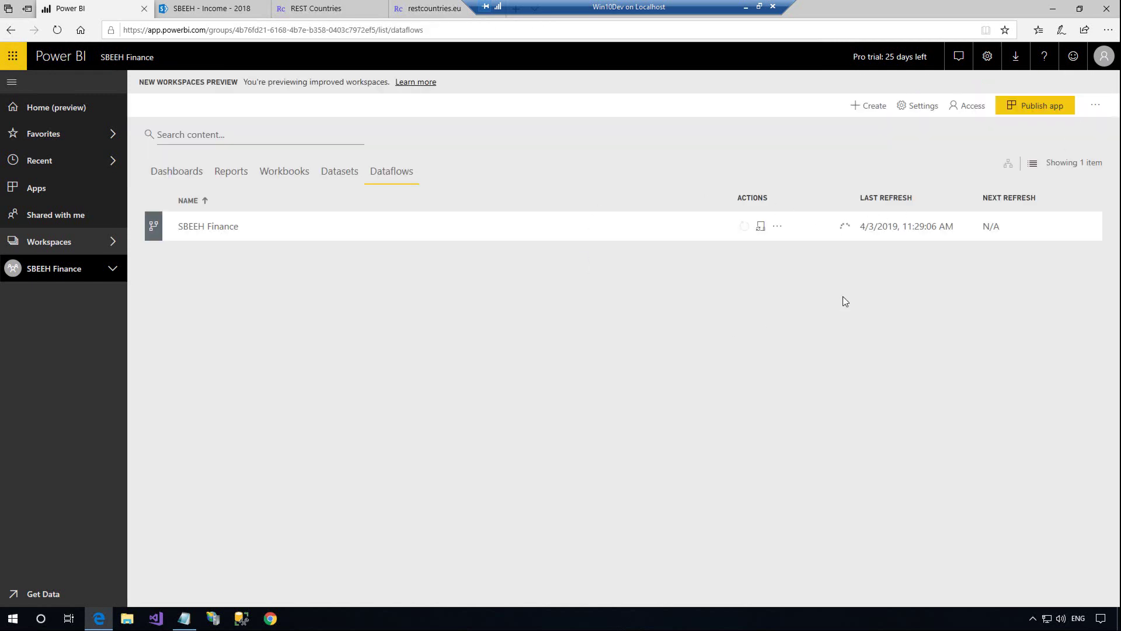
# Schedule a daily refresh of the SBEEH Finance dataflow at 6:00 AM in the (UTC+02:00) Amman time zone and apply it
pyautogui.click(761, 230)
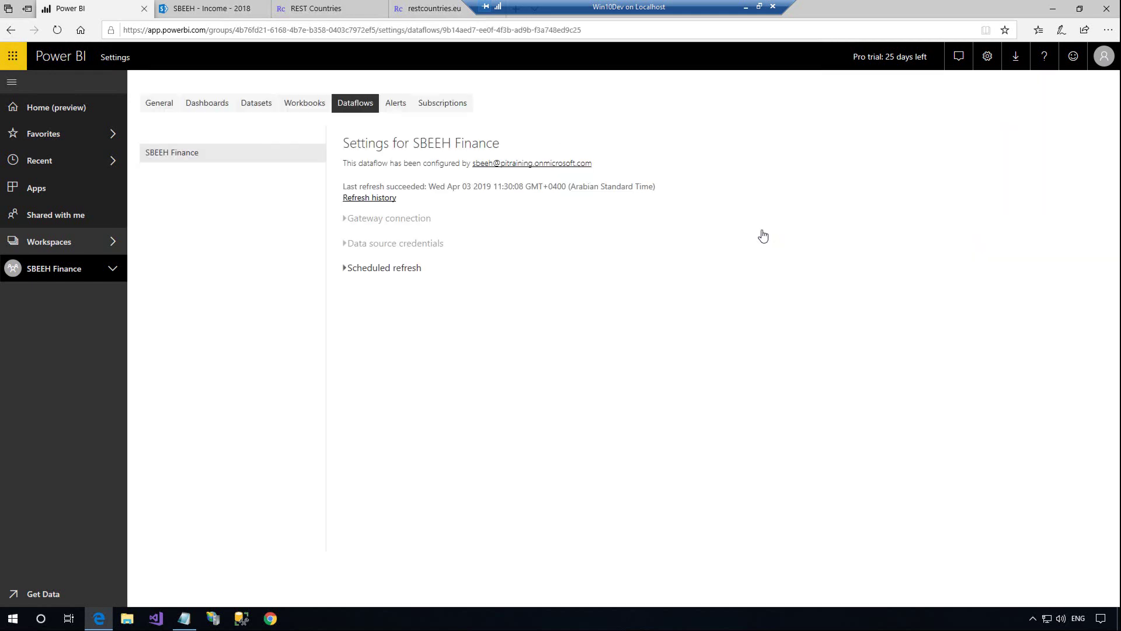
pyautogui.click(366, 267)
pyautogui.click(449, 381)
pyautogui.scroll(-1, 388, 388)
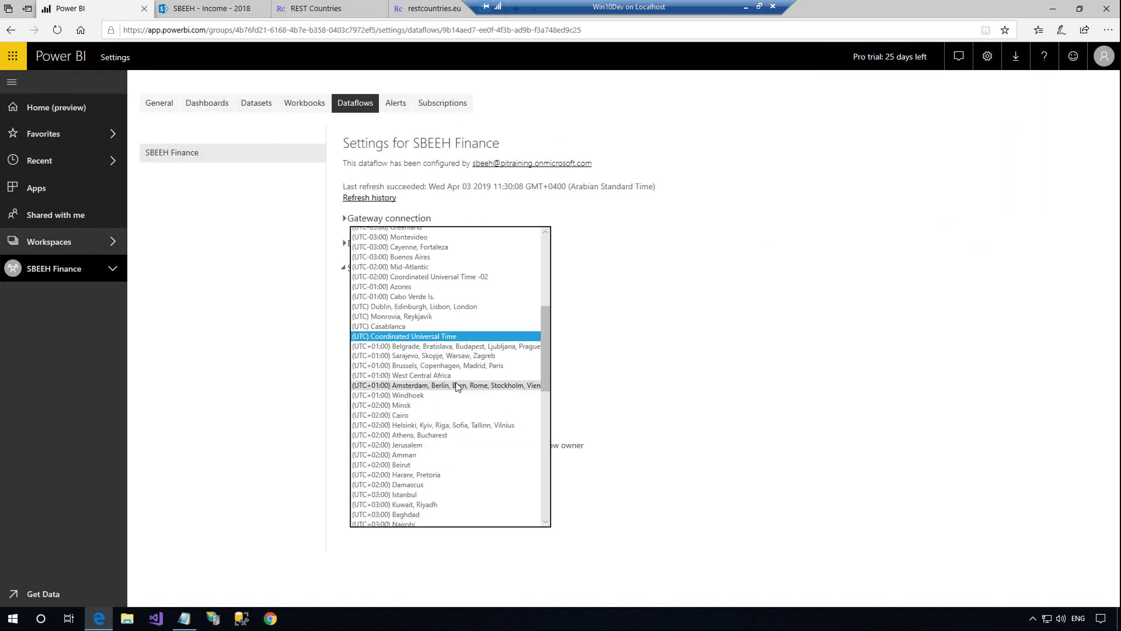
pyautogui.click(389, 388)
pyautogui.click(376, 418)
pyautogui.click(364, 419)
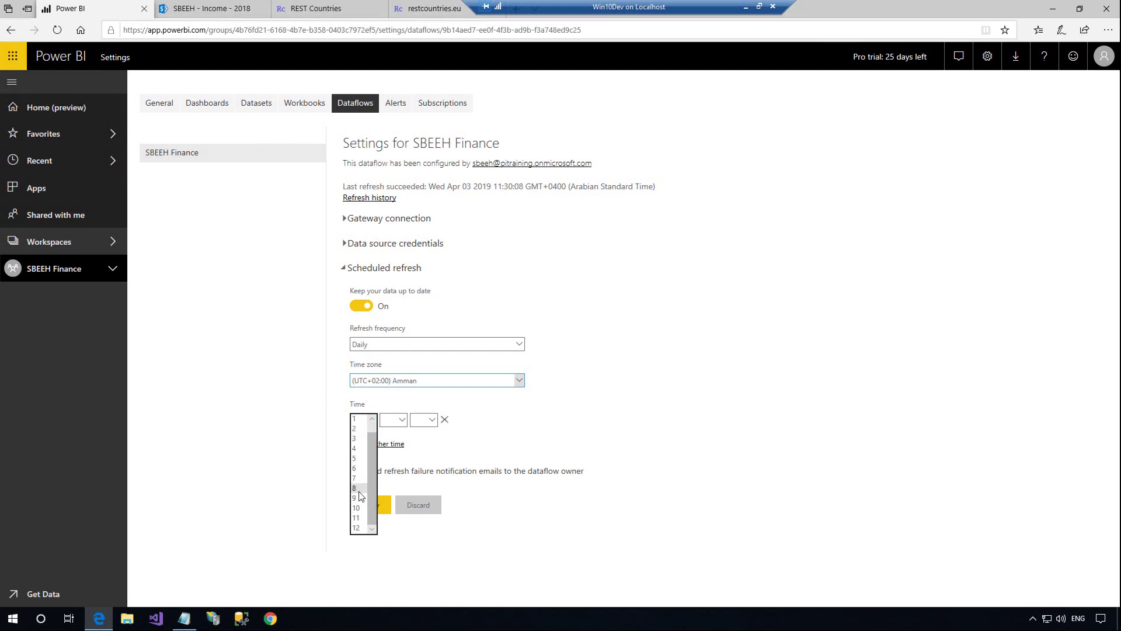
pyautogui.click(361, 467)
pyautogui.click(371, 504)
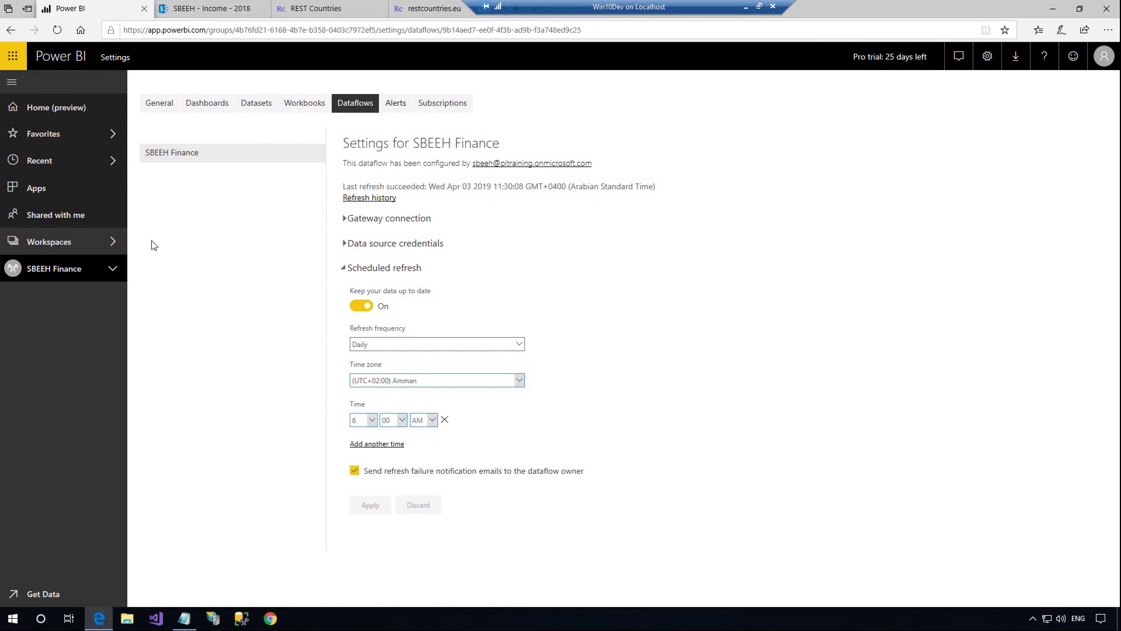
# Return to the SBEEH Finance workspace and check the refresh times in its list of dataflows
pyautogui.click(113, 244)
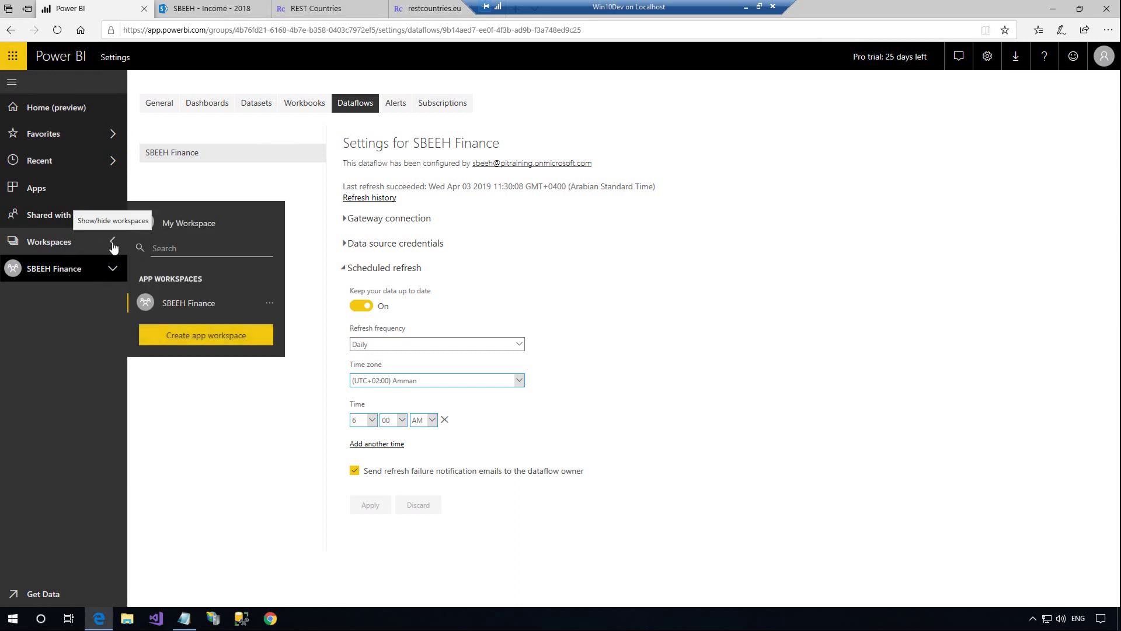
pyautogui.click(190, 305)
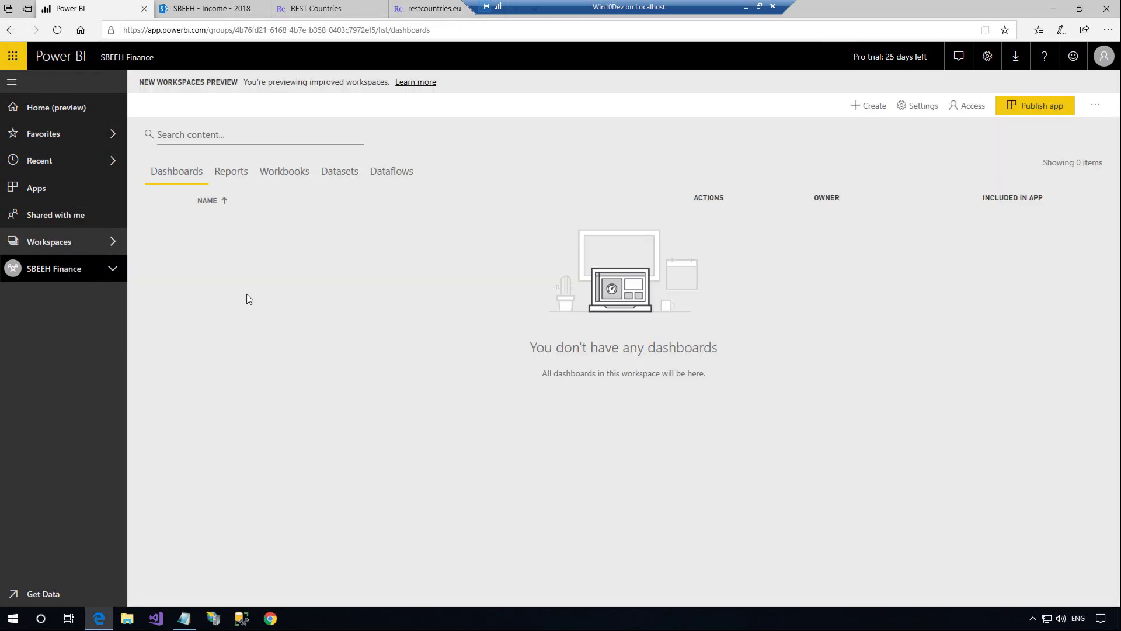
pyautogui.click(390, 172)
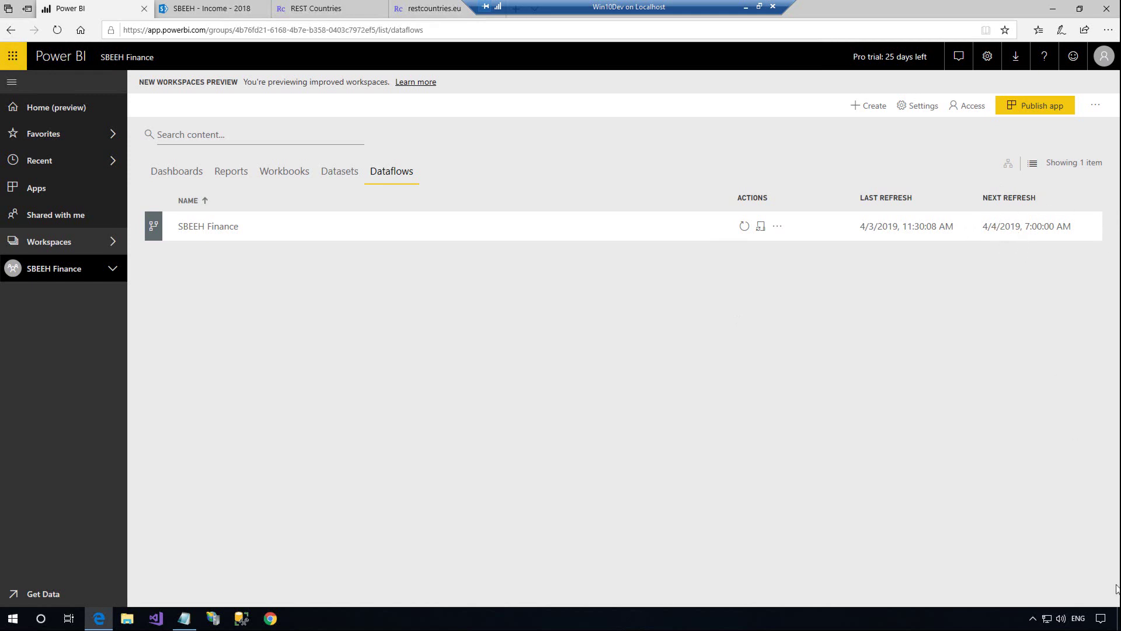
# Switch to Power BI Desktop by launching it from the Windows desktop, and dismiss its start screen
pyautogui.click(1119, 626)
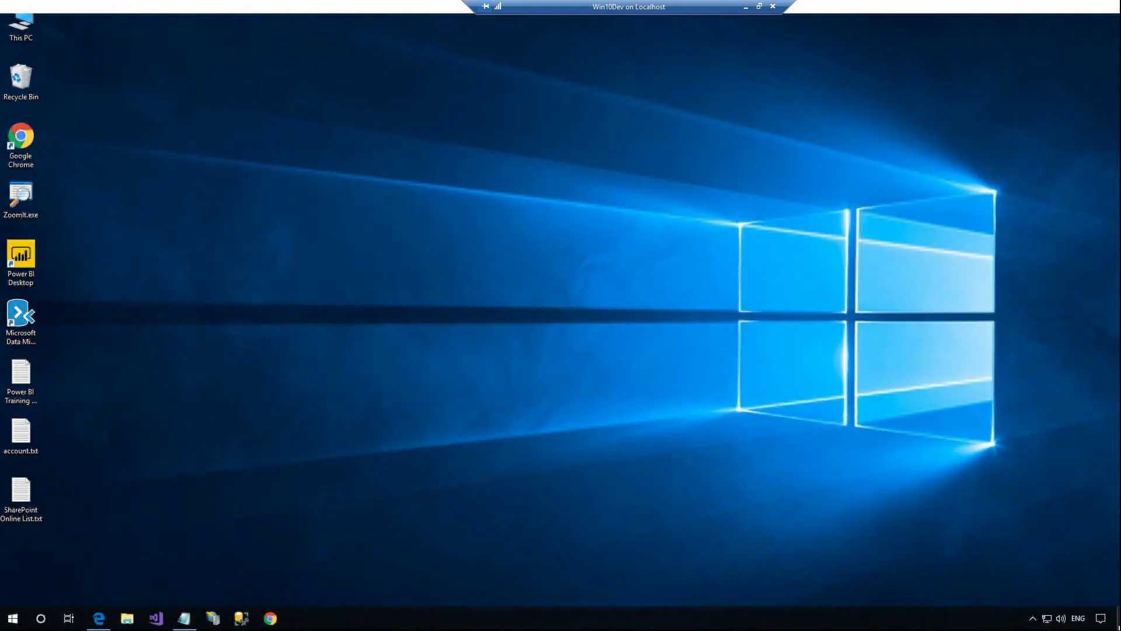
pyautogui.doubleClick(27, 279)
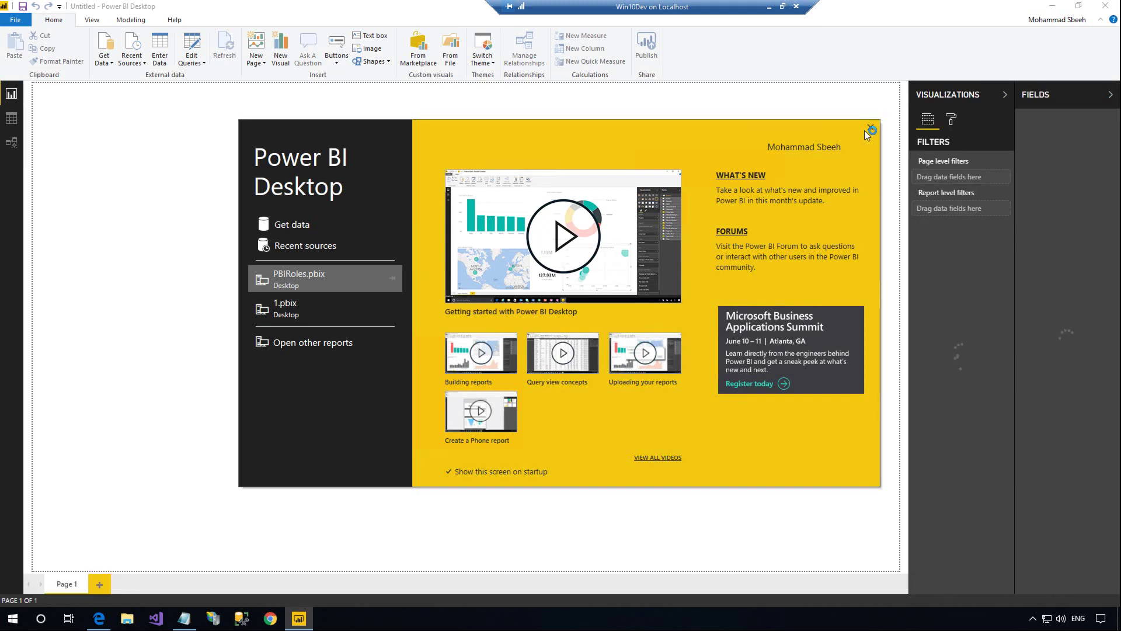
pyautogui.click(868, 130)
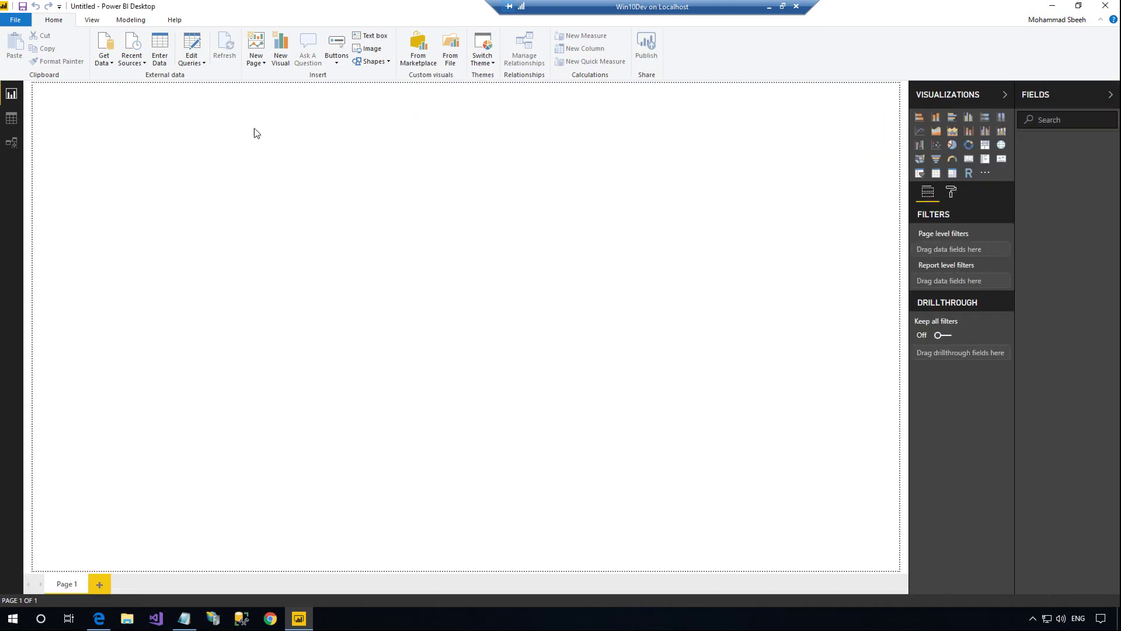
# Connect the new report to the Power BI dataflows (Beta) data source and accept the preview connector notice
pyautogui.click(113, 64)
pyautogui.click(146, 325)
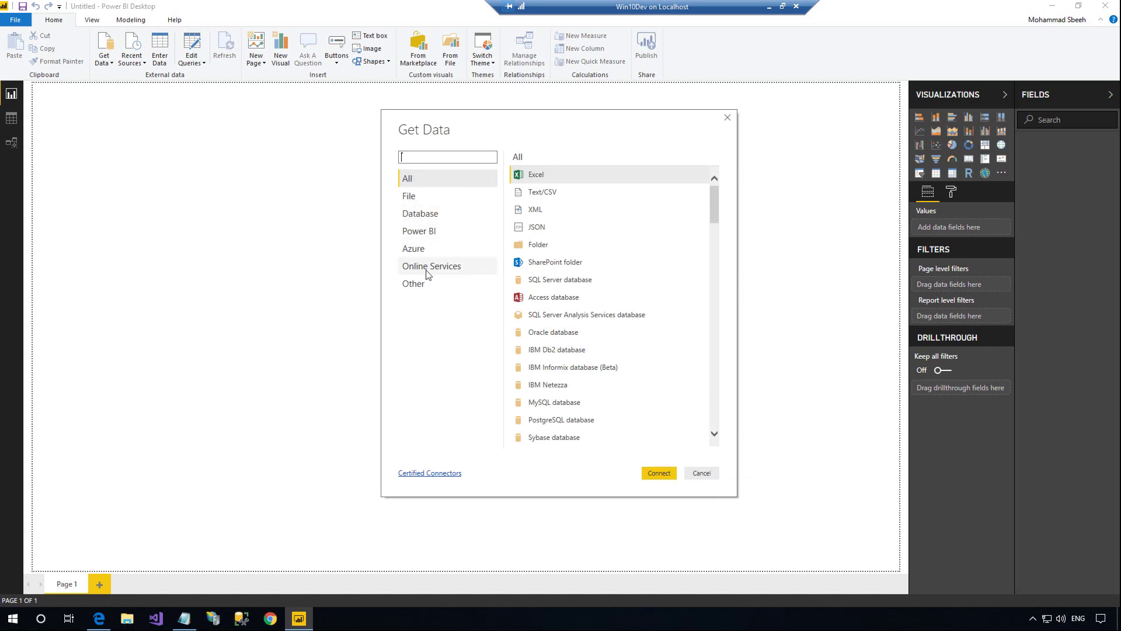
pyautogui.click(430, 233)
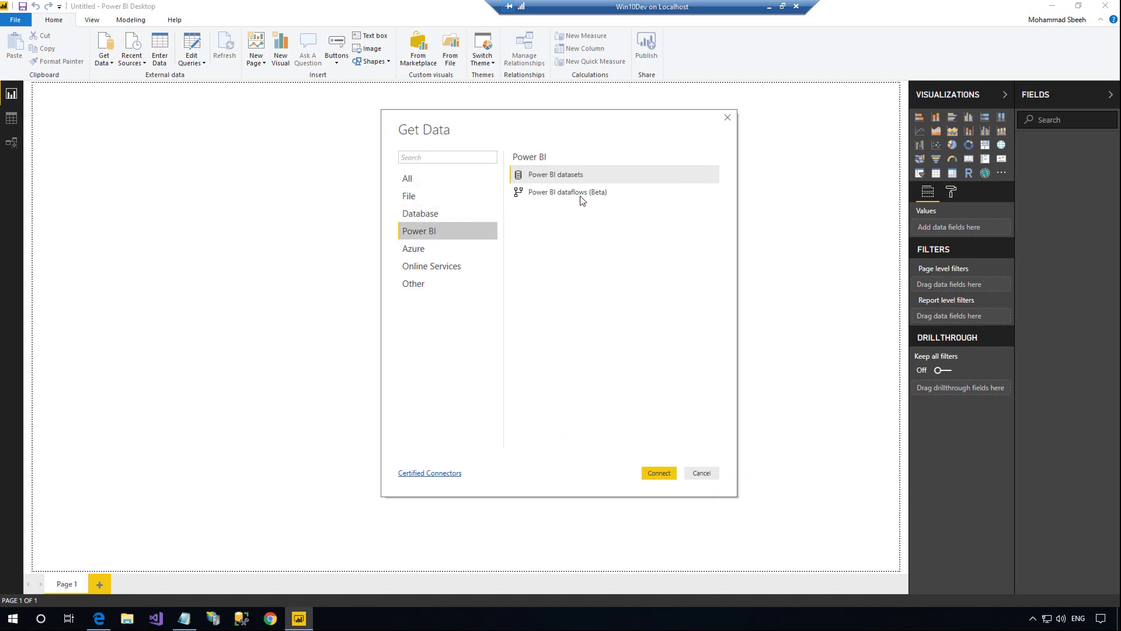
pyautogui.click(654, 467)
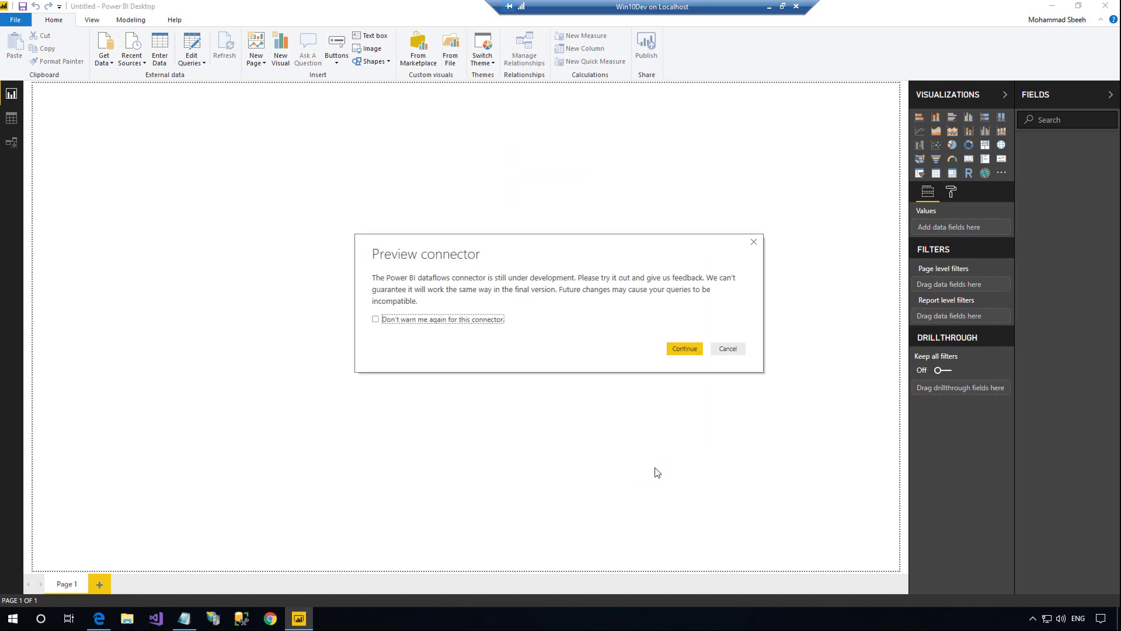
pyautogui.click(669, 351)
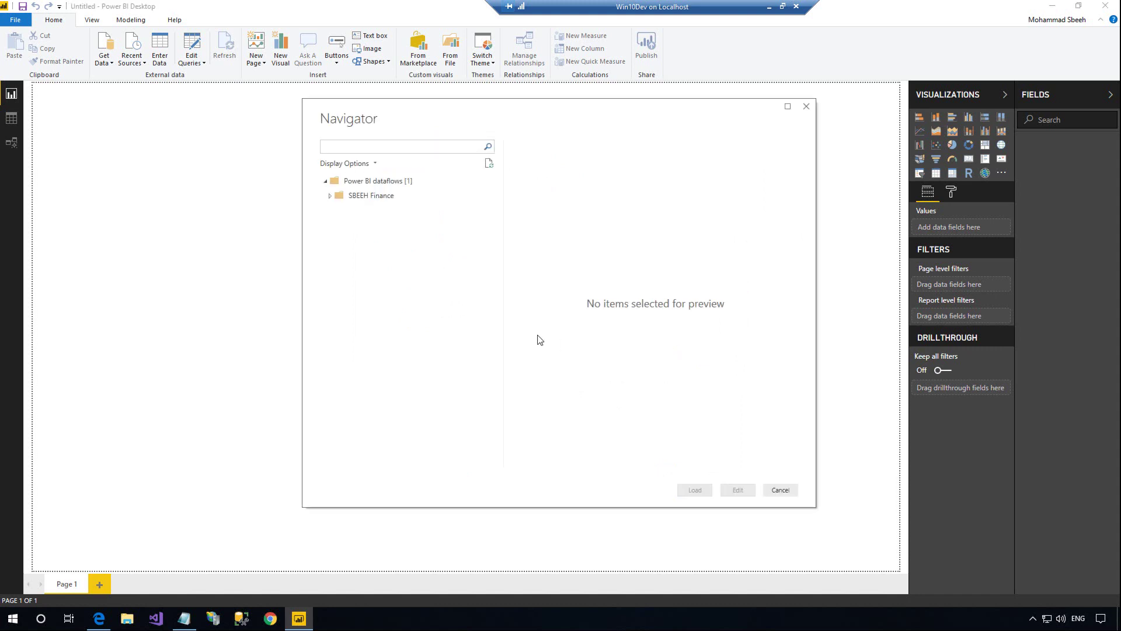
# Choose the Country Info and Income entities of the SBEEH Finance dataflow and open them for query editing
pyautogui.click(330, 196)
pyautogui.click(335, 210)
pyautogui.click(348, 224)
pyautogui.click(348, 239)
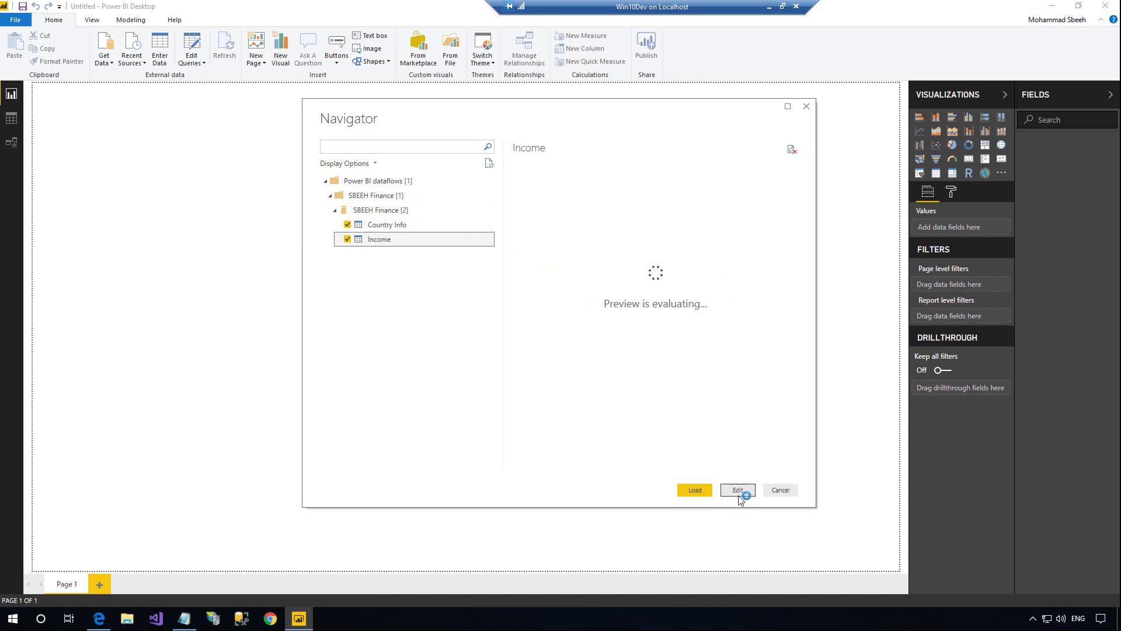
pyautogui.click(738, 491)
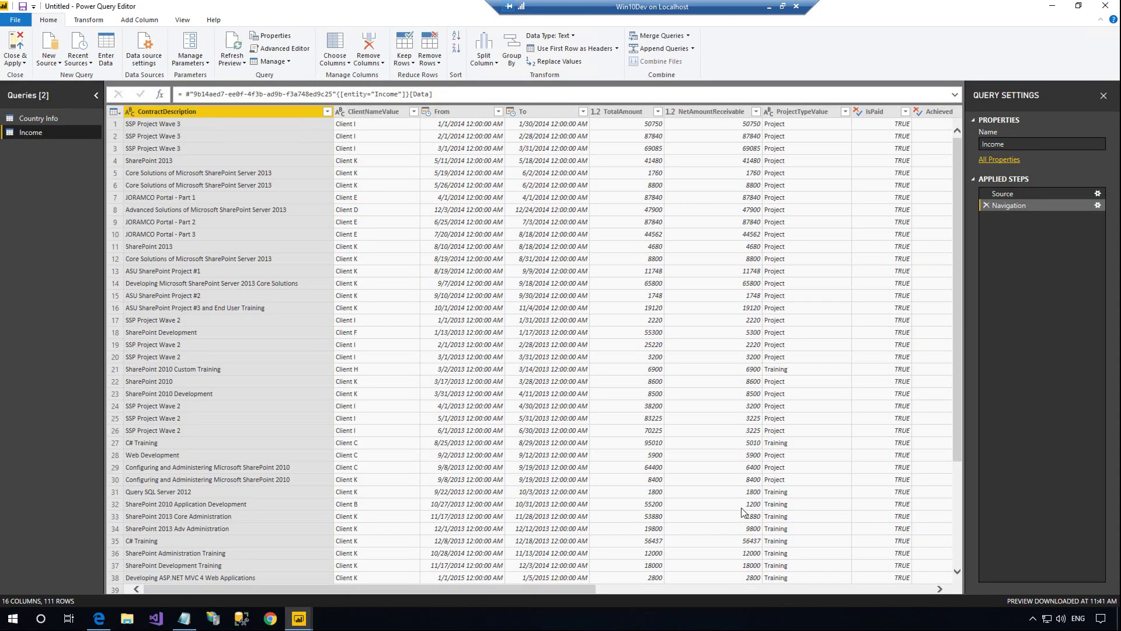
# Review the Country Info and Income queries and apply them to load both tables into the model
pyautogui.click(43, 116)
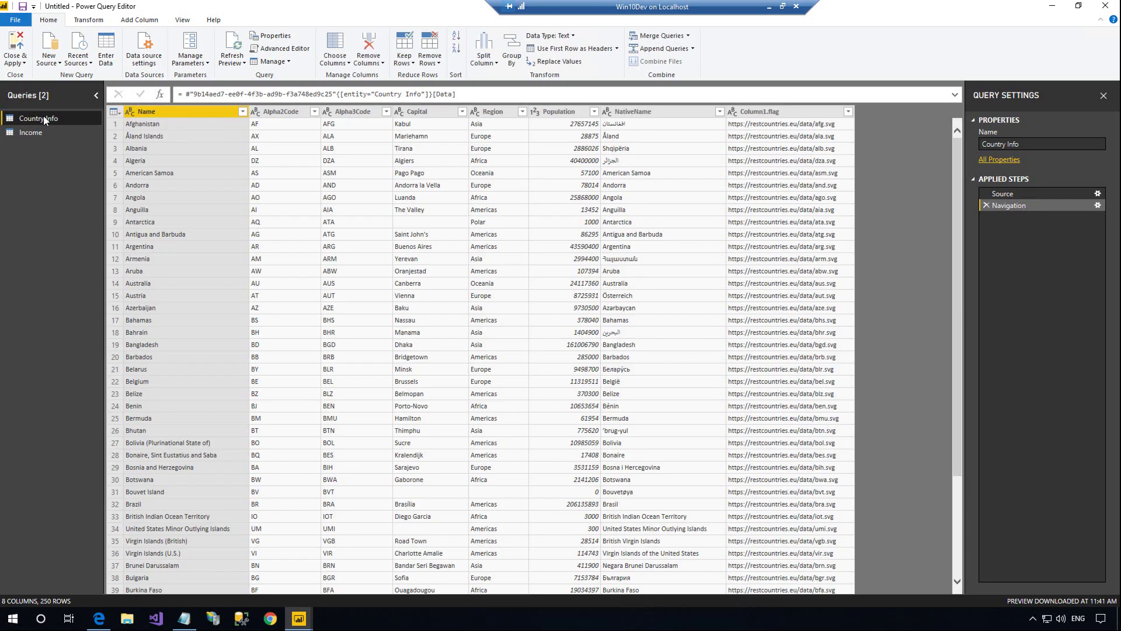
pyautogui.click(32, 129)
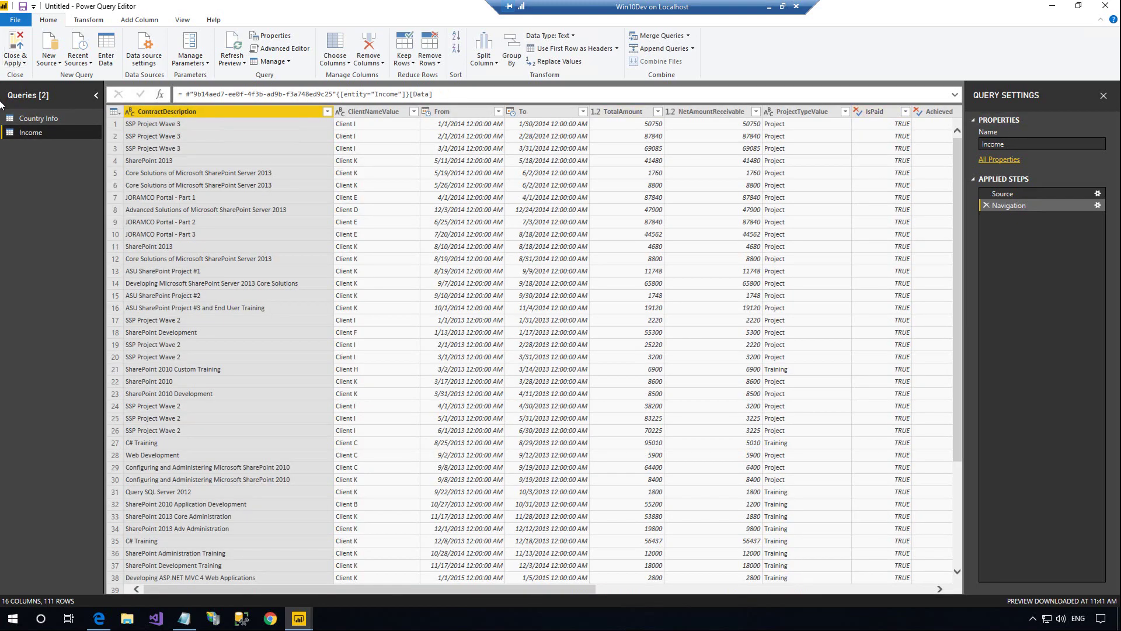
pyautogui.click(13, 48)
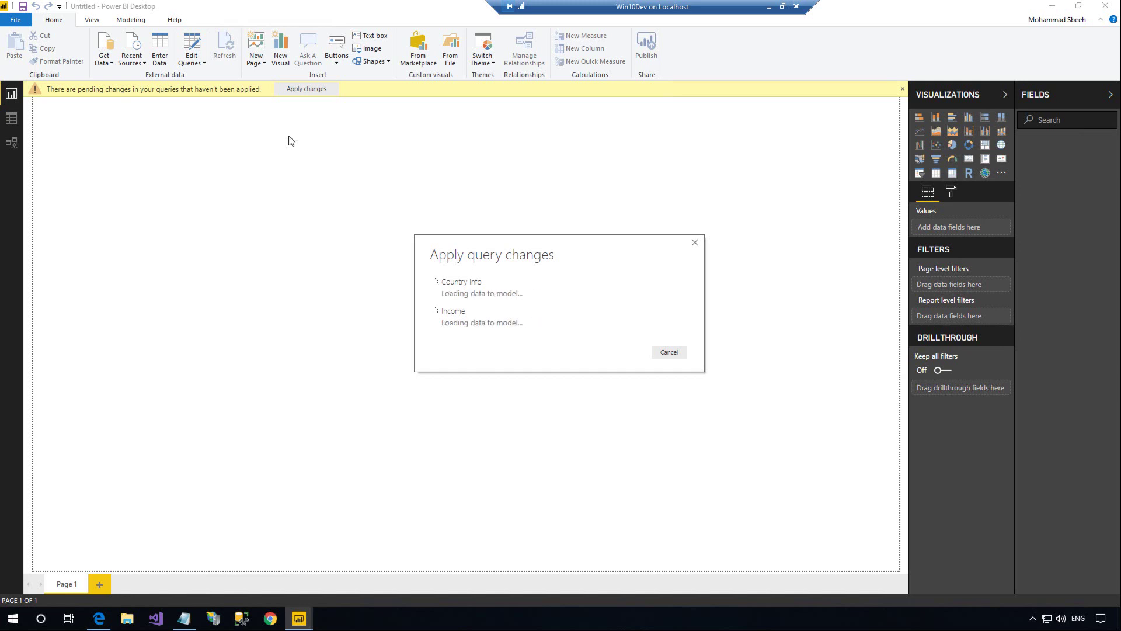
# Enlarge the Income and Country Info tables in the model diagram and space them apart so all their fields show
pyautogui.click(11, 142)
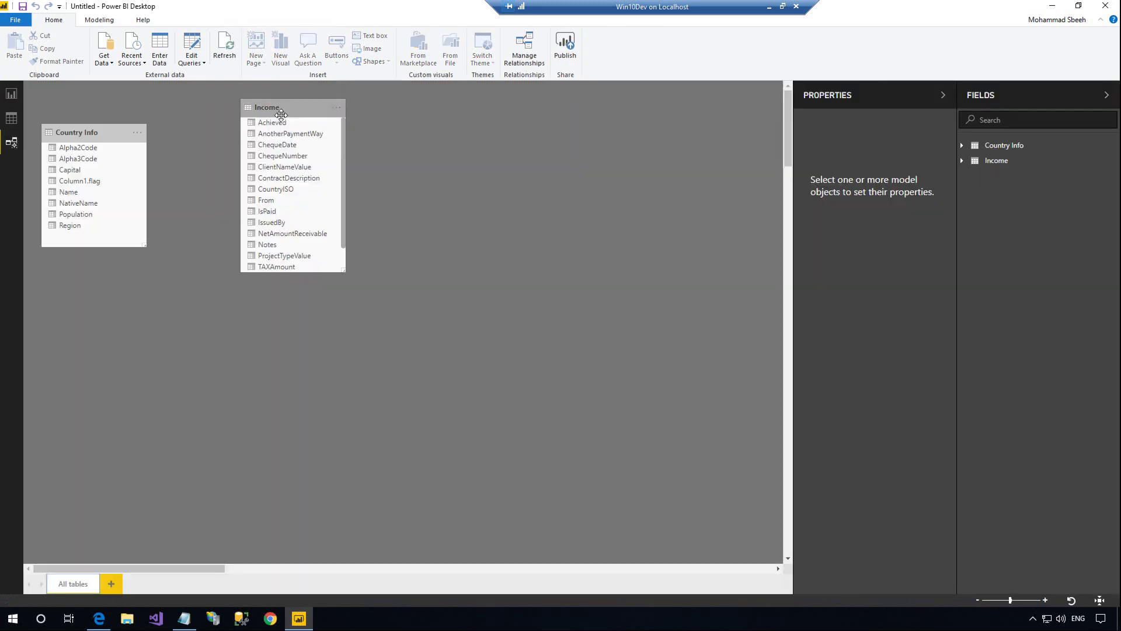
pyautogui.moveTo(281, 115); pyautogui.dragTo(440, 152)
pyautogui.moveTo(502, 307); pyautogui.dragTo(572, 390)
pyautogui.moveTo(144, 245); pyautogui.dragTo(200, 326)
pyautogui.moveTo(117, 132); pyautogui.dragTo(184, 159)
pyautogui.rightClick(294, 150)
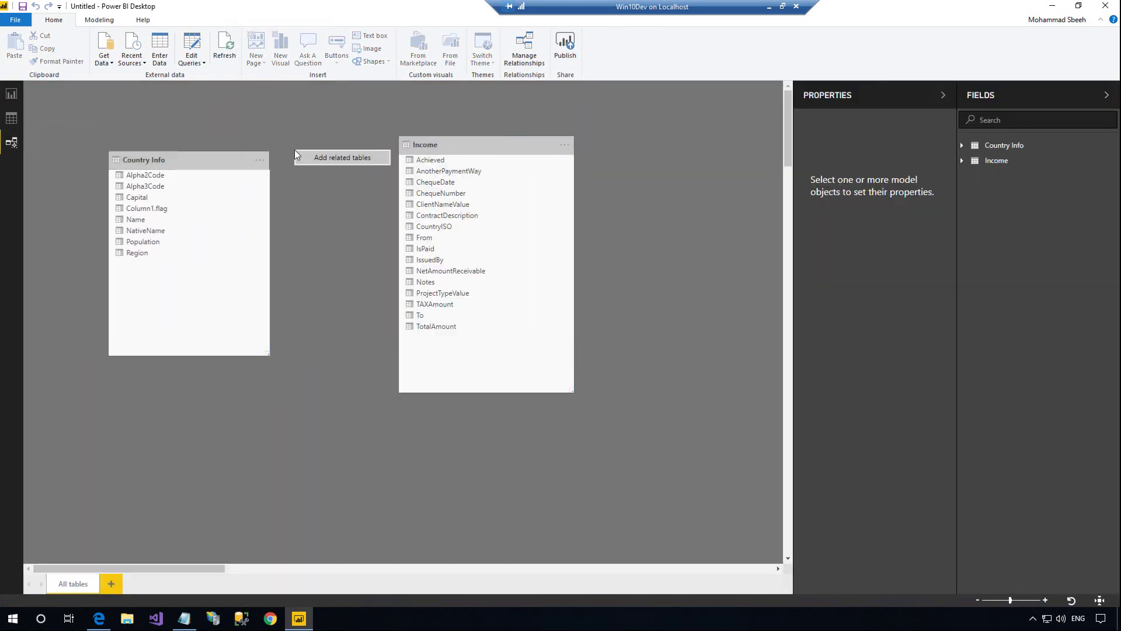
pyautogui.click(332, 160)
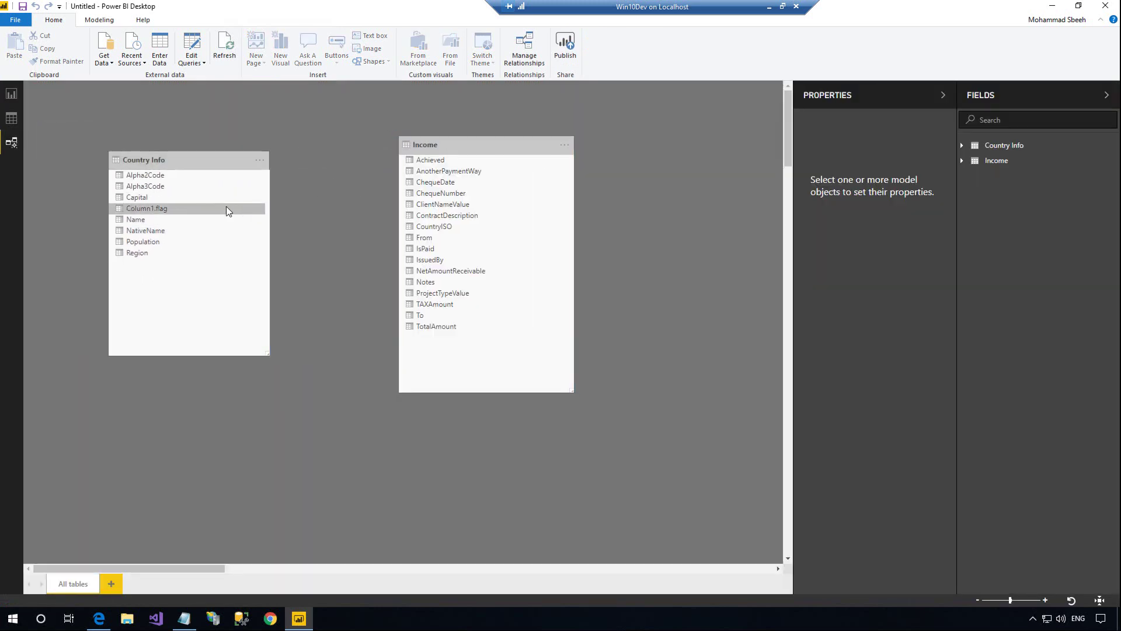
# Create an active many-to-one, single-direction relationship from Income's CountryISO column to Country Info's Alpha2Code column
pyautogui.rightClick(263, 166)
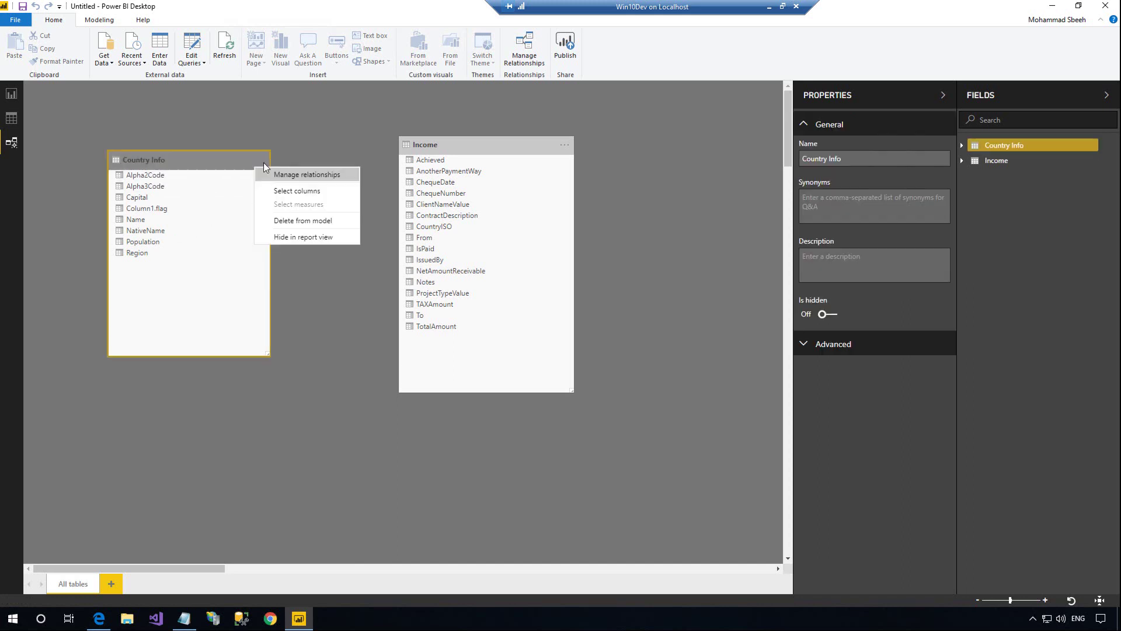
pyautogui.click(266, 174)
pyautogui.click(372, 403)
pyautogui.click(461, 198)
pyautogui.click(397, 228)
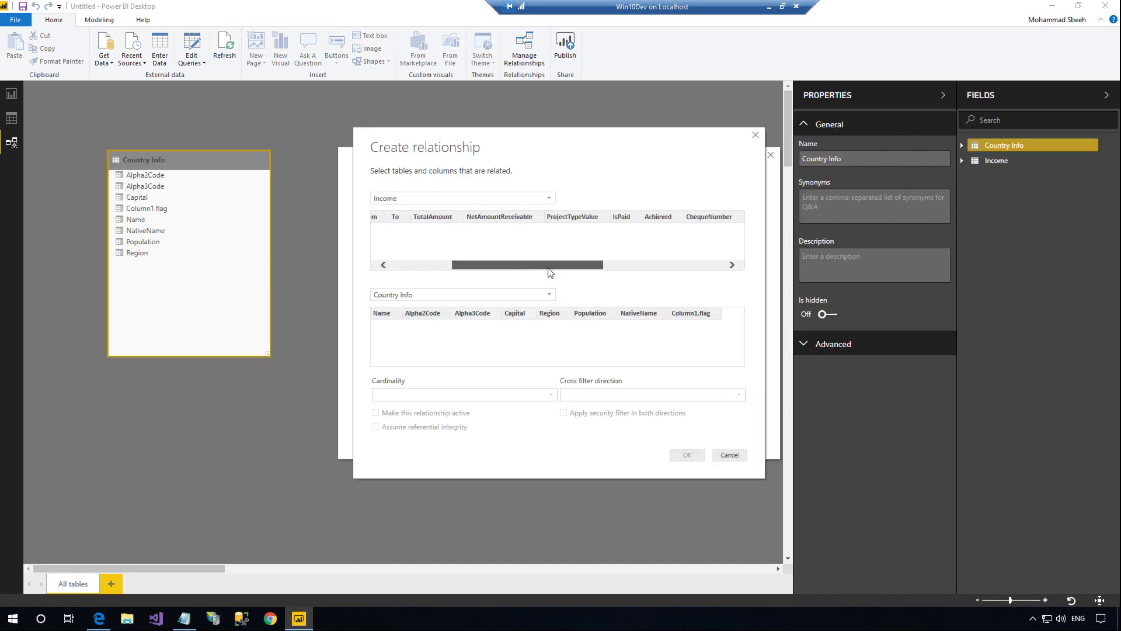
pyautogui.moveTo(505, 266); pyautogui.dragTo(707, 266)
pyautogui.click(729, 219)
pyautogui.click(435, 325)
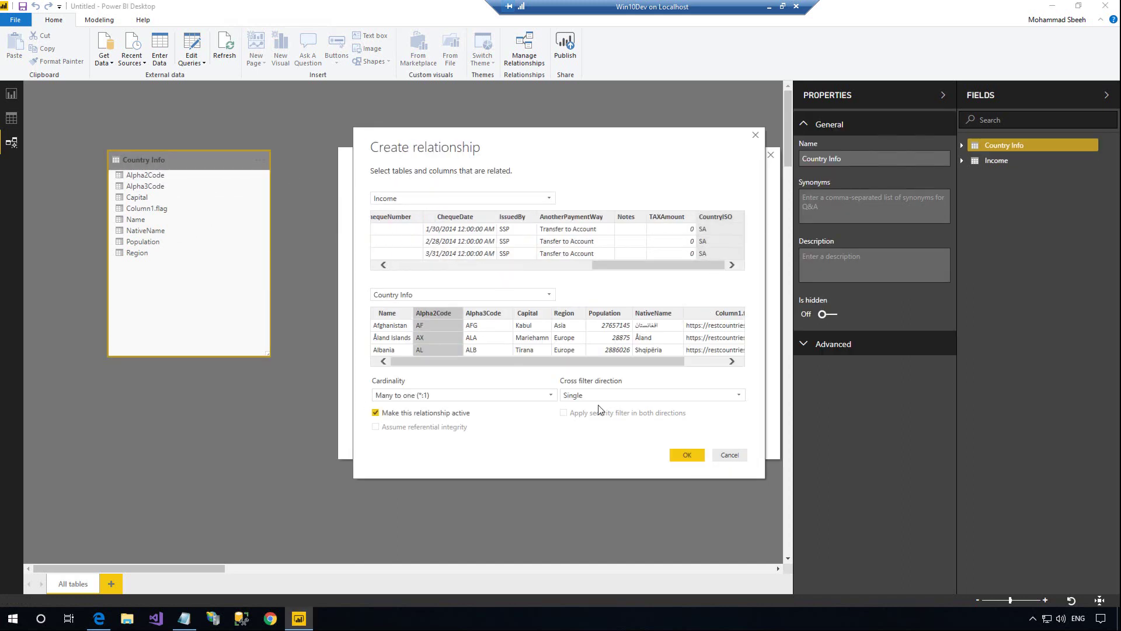
pyautogui.click(686, 455)
pyautogui.click(742, 439)
# Add a table visual to the report page with Country Info's Name and Income's TotalAmount
pyautogui.click(10, 99)
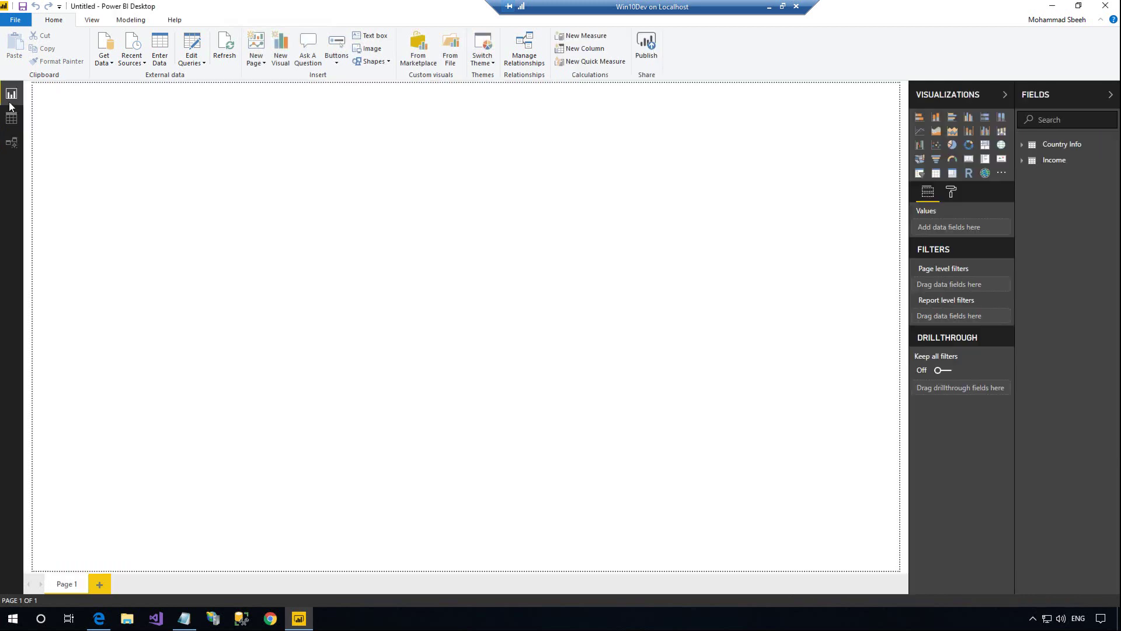
pyautogui.click(1023, 160)
pyautogui.click(1023, 160)
pyautogui.click(1023, 144)
pyautogui.click(1038, 213)
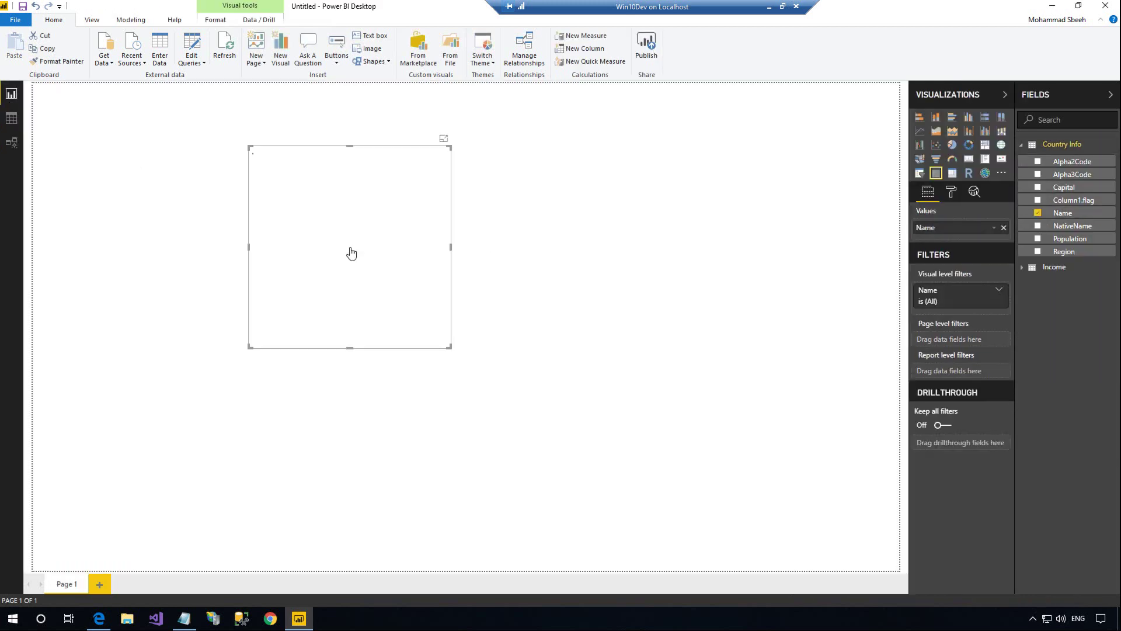
pyautogui.moveTo(1073, 476); pyautogui.dragTo(435, 320)
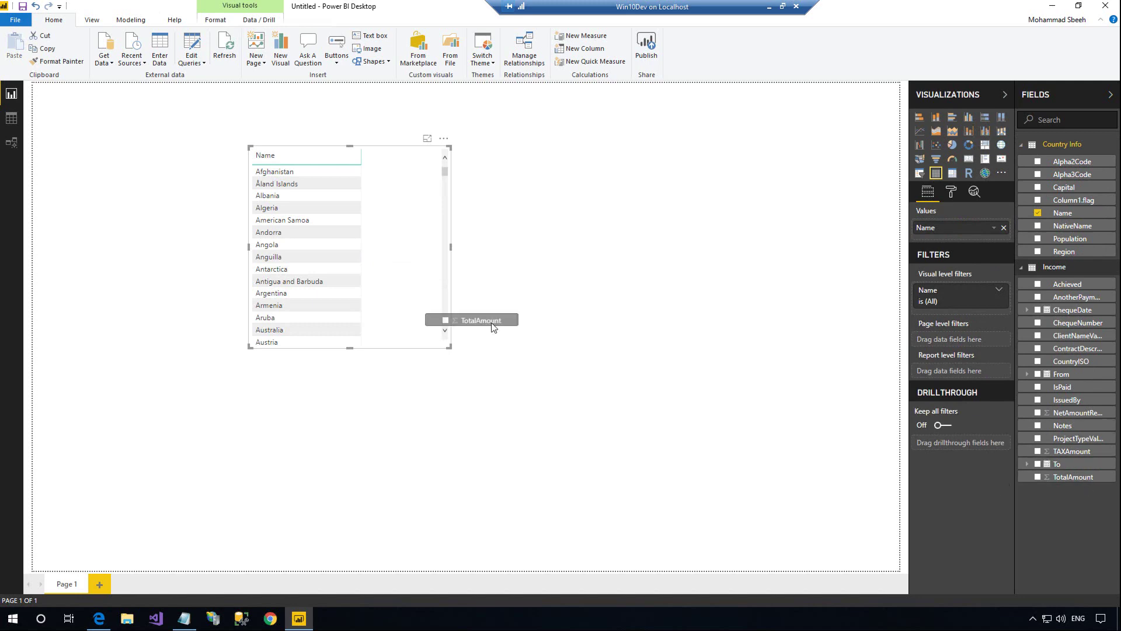
# Convert the visual to a stacked column chart, enlarge it and move it to the page's upper-left corner
pyautogui.click(936, 117)
pyautogui.moveTo(327, 348); pyautogui.dragTo(510, 381)
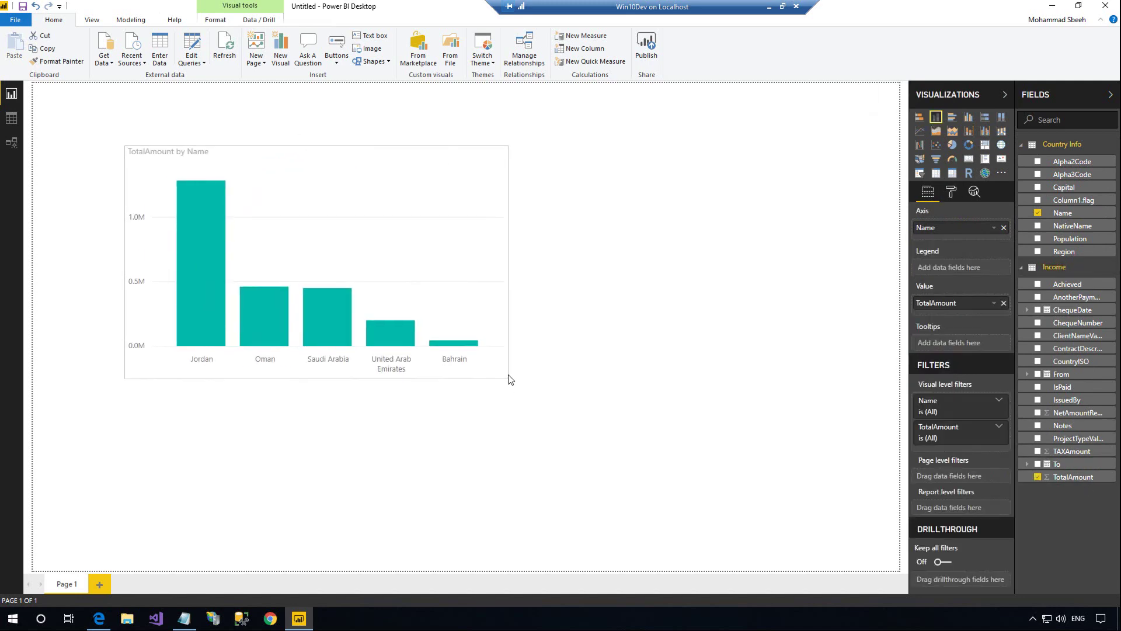
pyautogui.moveTo(319, 192); pyautogui.dragTo(250, 152)
# Add a second visual beside the column chart, a table listing country Name with TotalAmount
pyautogui.click(875, 214)
pyautogui.click(1053, 214)
pyautogui.moveTo(1074, 477); pyautogui.dragTo(722, 233)
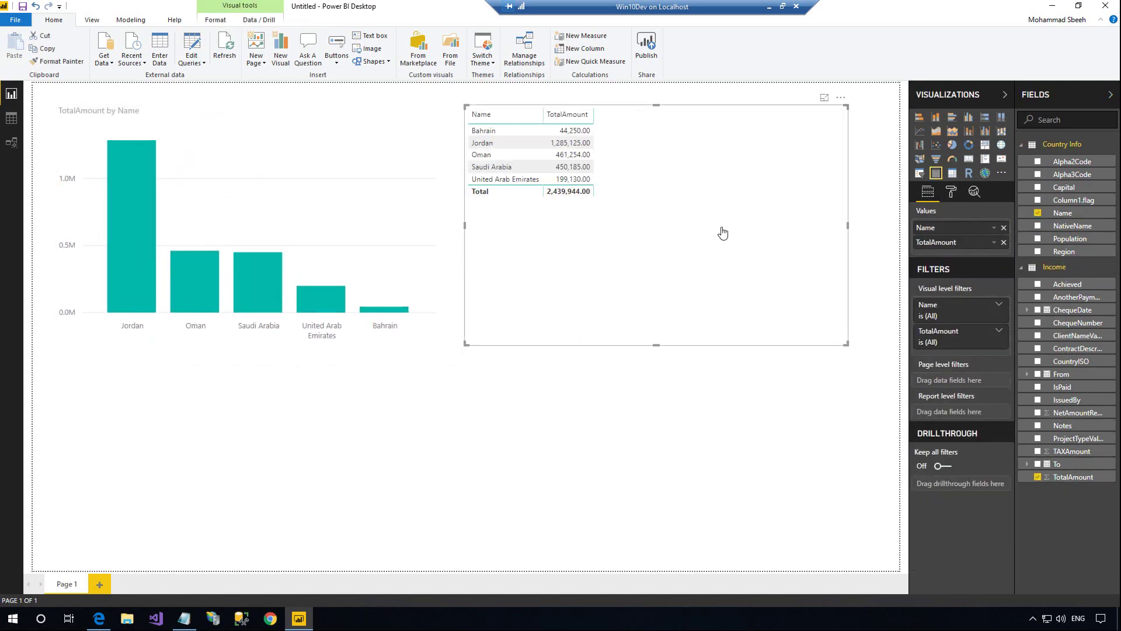
# Add Country Info's Column1.flag to the country table as its first column, with the data category Image URL
pyautogui.click(1073, 200)
pyautogui.click(131, 19)
pyautogui.click(1057, 201)
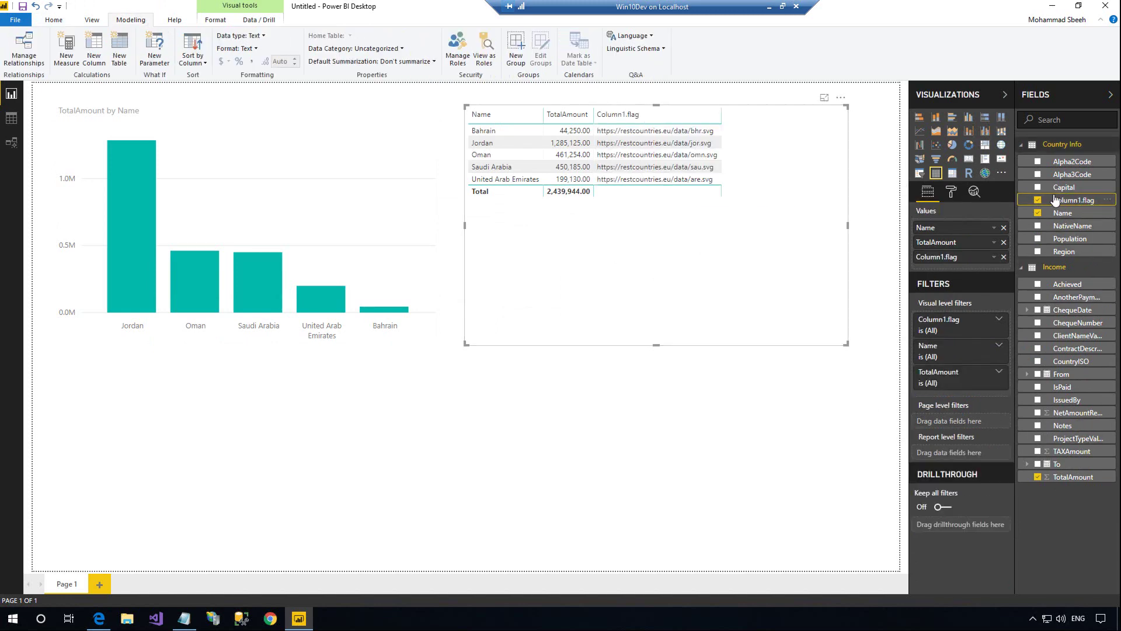
pyautogui.click(396, 51)
pyautogui.click(362, 219)
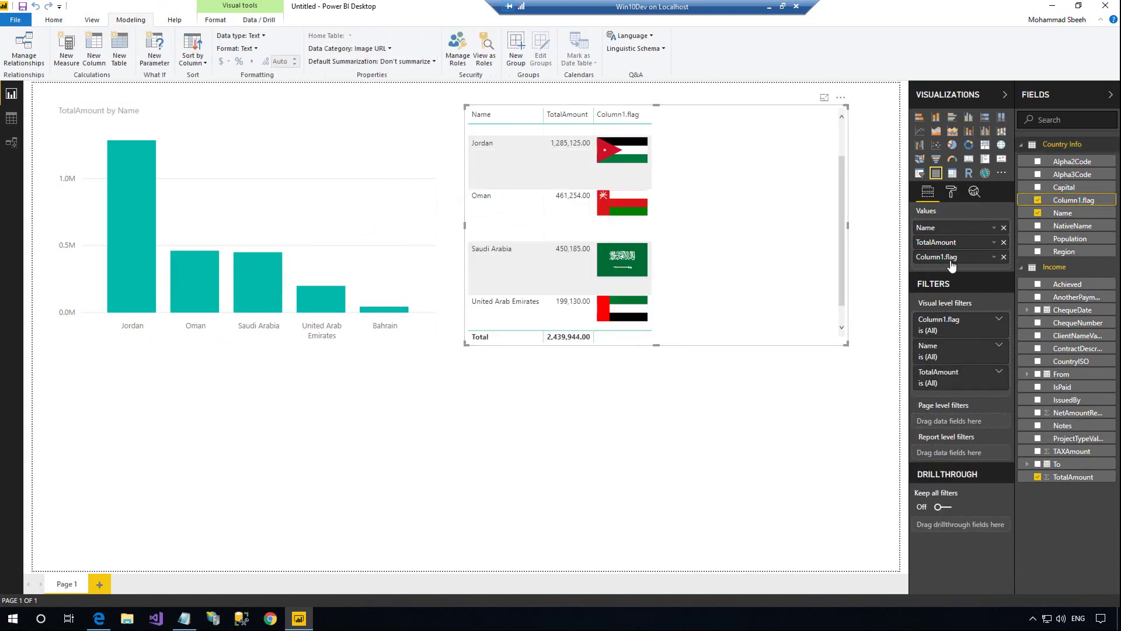
pyautogui.moveTo(937, 257); pyautogui.dragTo(953, 229)
# Reduce the table's grid image height so the flags are small, and sort the rows by TotalAmount in descending order
pyautogui.click(950, 191)
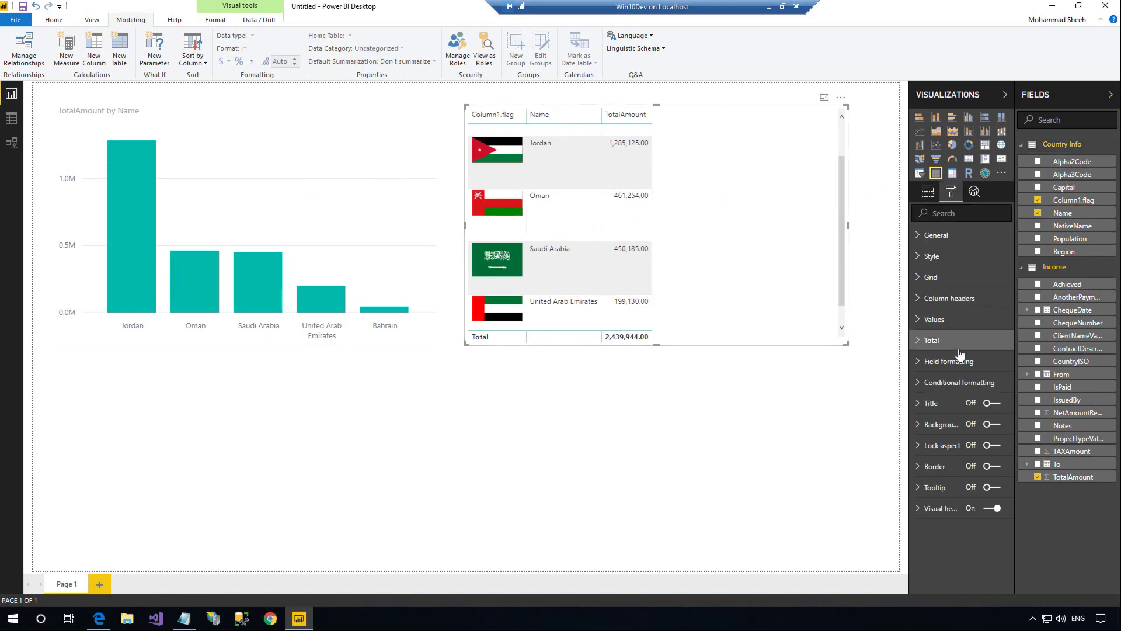
pyautogui.click(952, 361)
pyautogui.scroll(-3, 969, 467)
pyautogui.scroll(3, 970, 508)
pyautogui.click(950, 320)
pyautogui.scroll(-4, 963, 409)
pyautogui.click(976, 467)
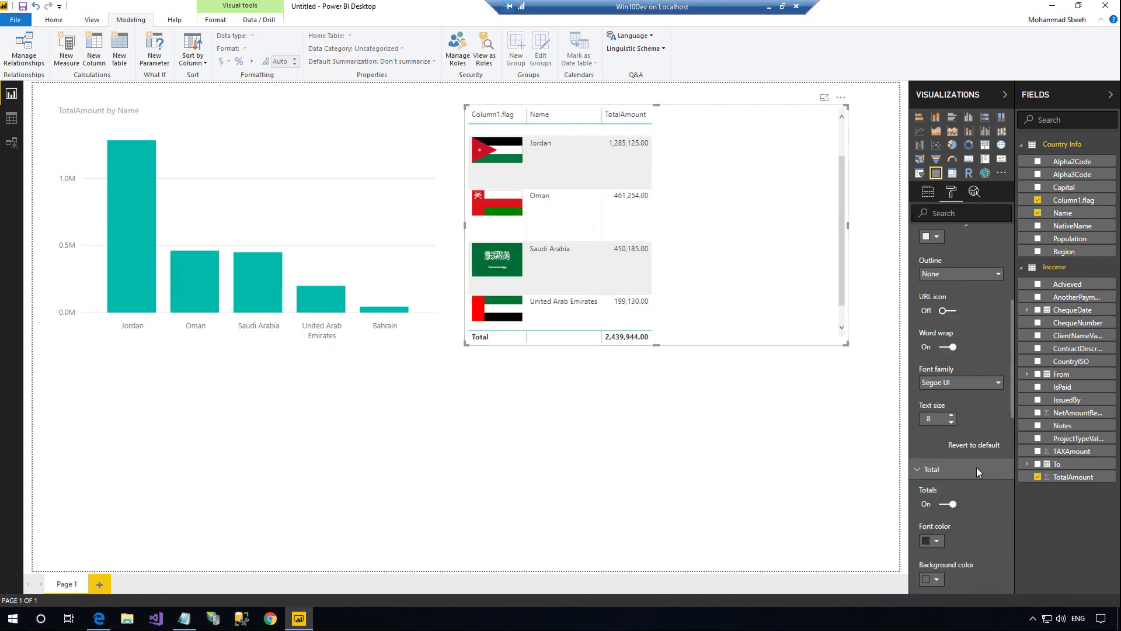
pyautogui.scroll(-2, 977, 432)
pyautogui.scroll(-6, 976, 400)
pyautogui.scroll(10, 976, 403)
pyautogui.click(946, 320)
pyautogui.click(946, 342)
pyautogui.click(945, 276)
pyautogui.scroll(-2, 972, 464)
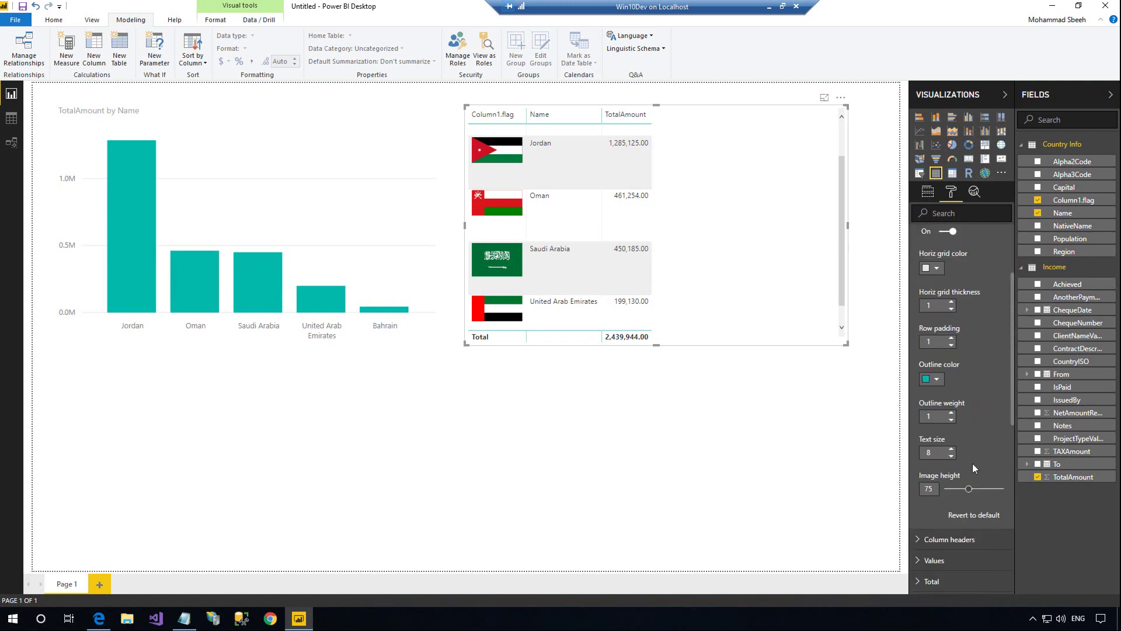
pyautogui.moveTo(970, 488); pyautogui.dragTo(931, 490)
pyautogui.click(617, 114)
pyautogui.click(876, 278)
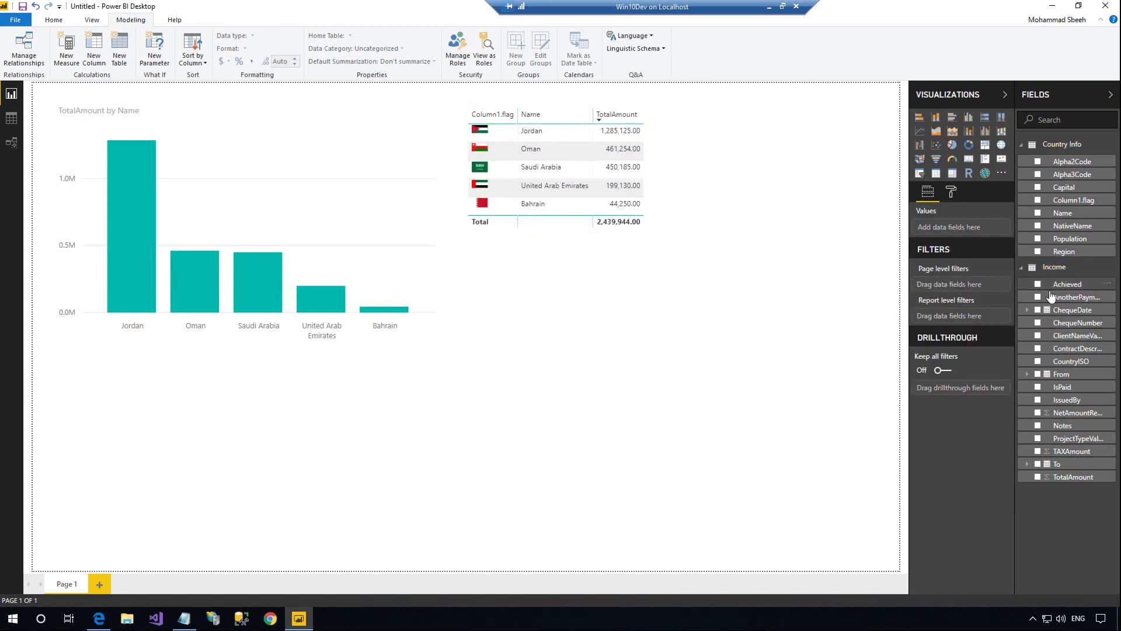
# Add a map visual below the column chart with Alpha3Code as location and TotalAmount as bubble size
pyautogui.click(921, 159)
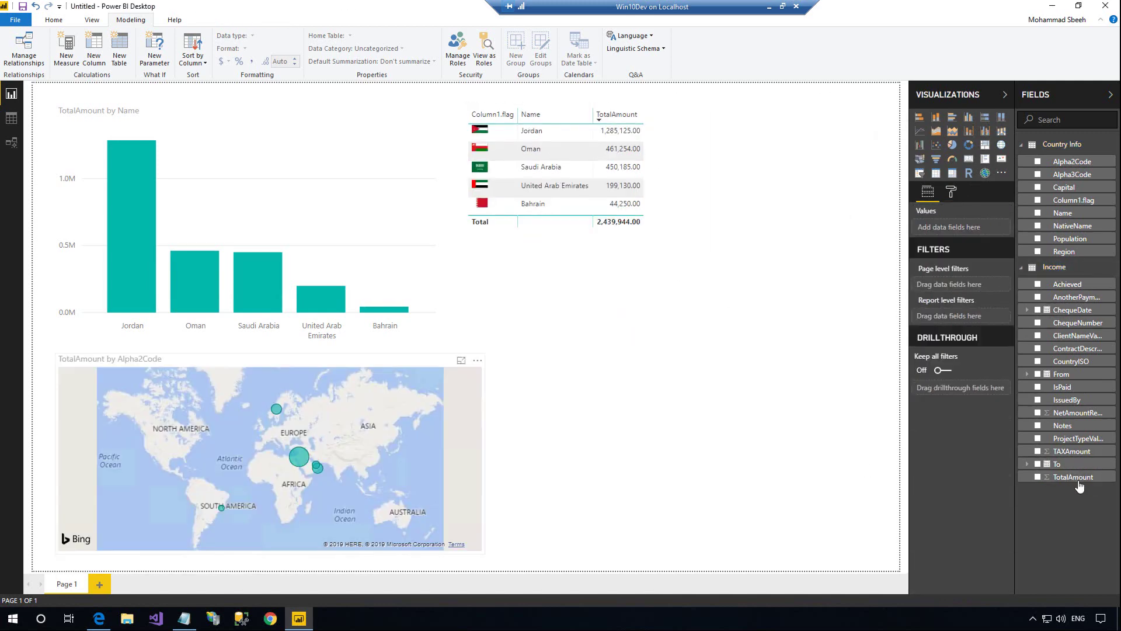
pyautogui.click(459, 469)
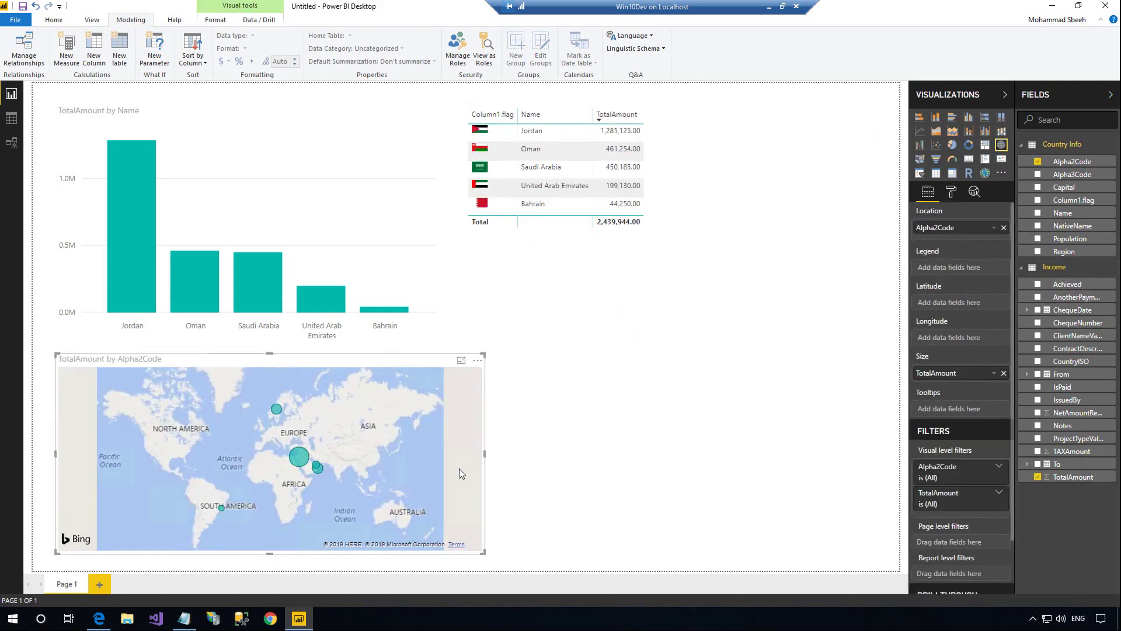
pyautogui.moveTo(1072, 174); pyautogui.dragTo(956, 230)
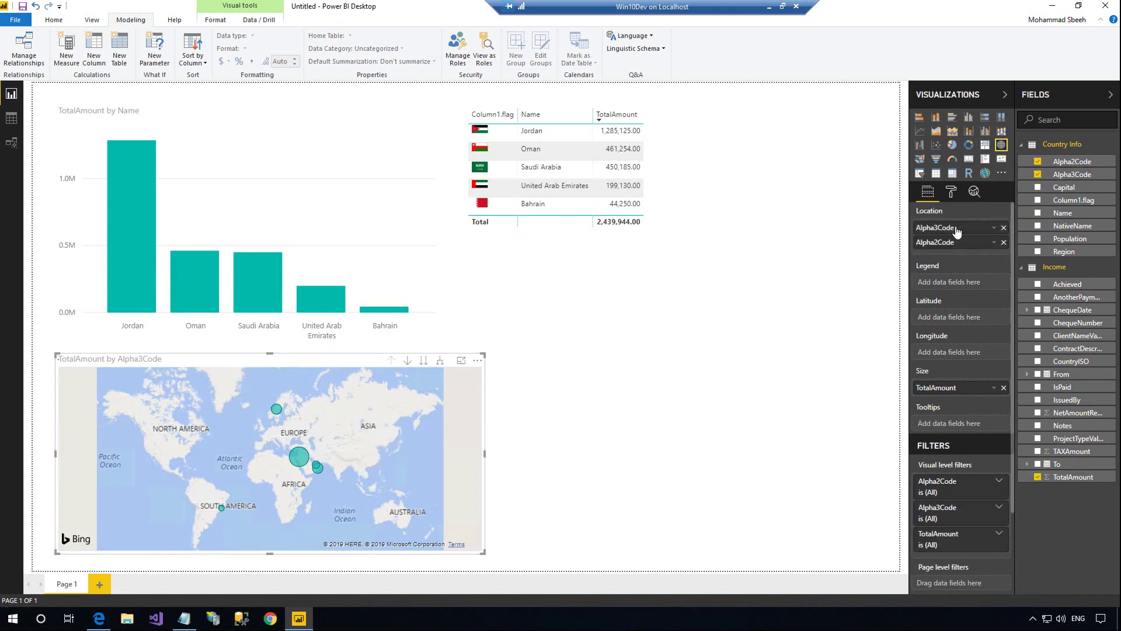
pyautogui.click(1003, 227)
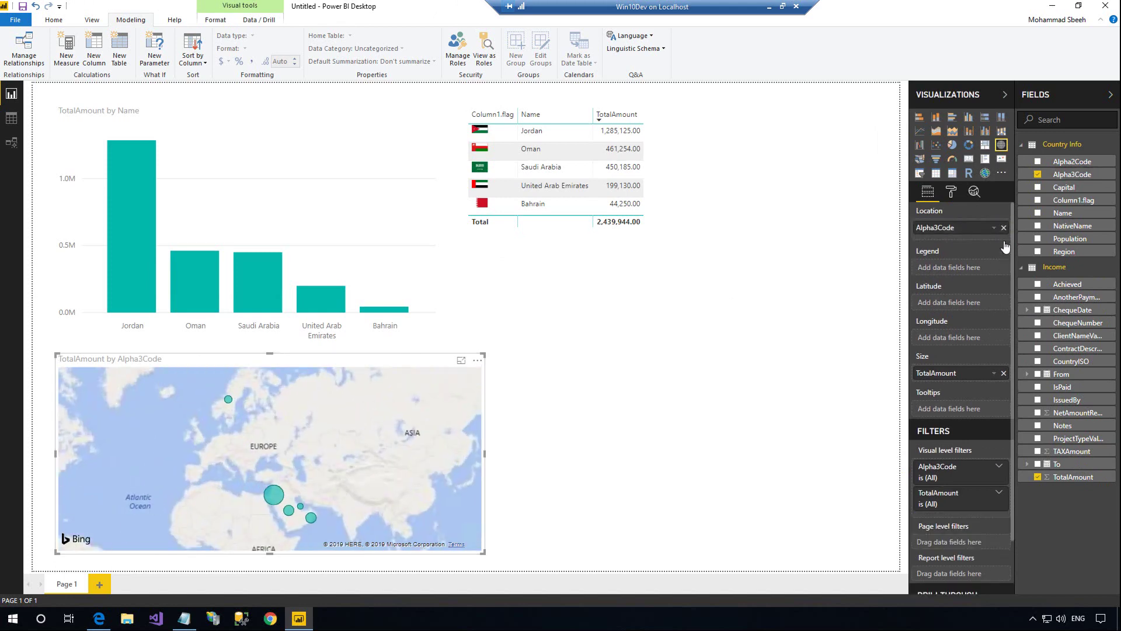
pyautogui.scroll(2, 296, 491)
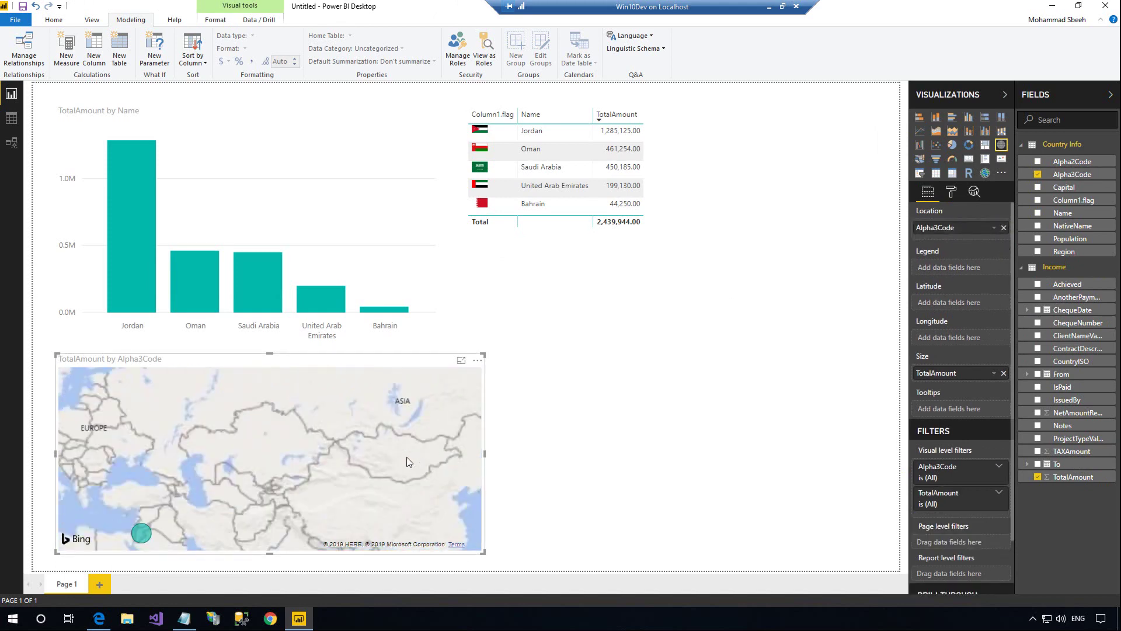
pyautogui.scroll(-3, 383, 455)
# Add a pie chart beside the map with Country Info's Name as legend and Income's TotalAmount as values
pyautogui.click(681, 418)
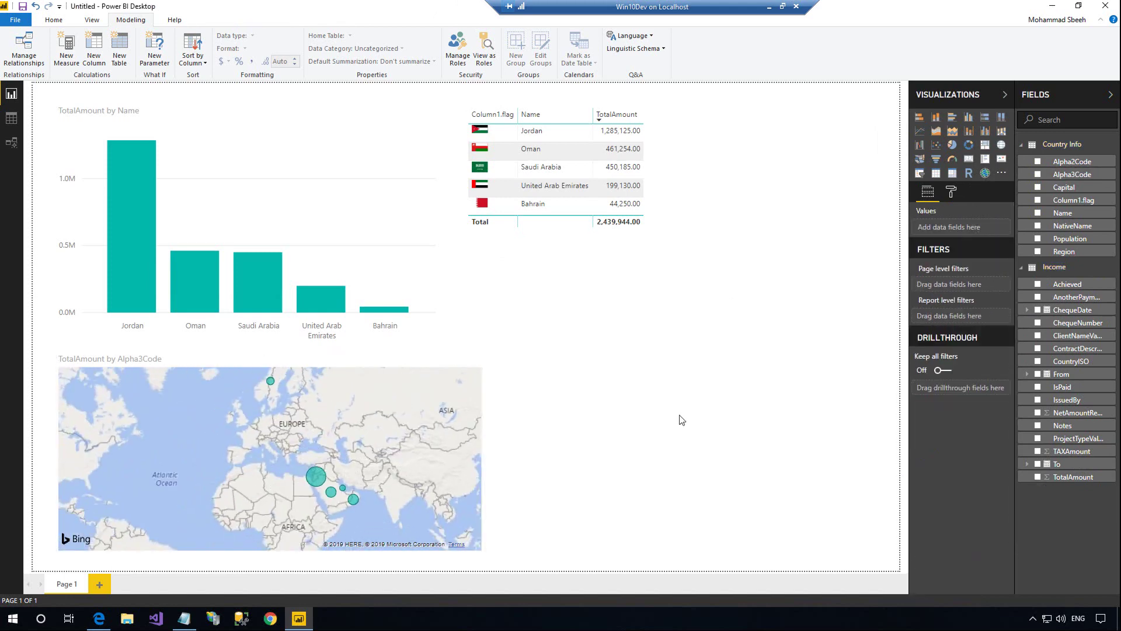
pyautogui.click(952, 144)
pyautogui.click(1038, 212)
pyautogui.click(1038, 477)
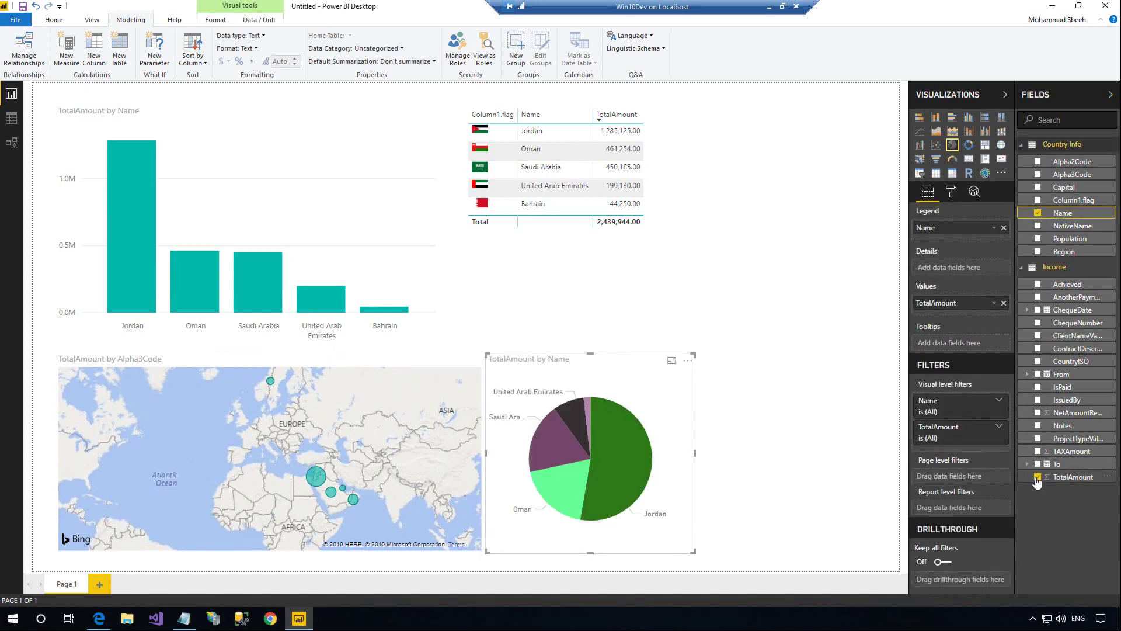
# Convert the pie chart beside the map to a donut chart and widen it
pyautogui.click(818, 292)
pyautogui.click(968, 145)
pyautogui.hotkey('ctrl', 'z')
pyautogui.click(968, 145)
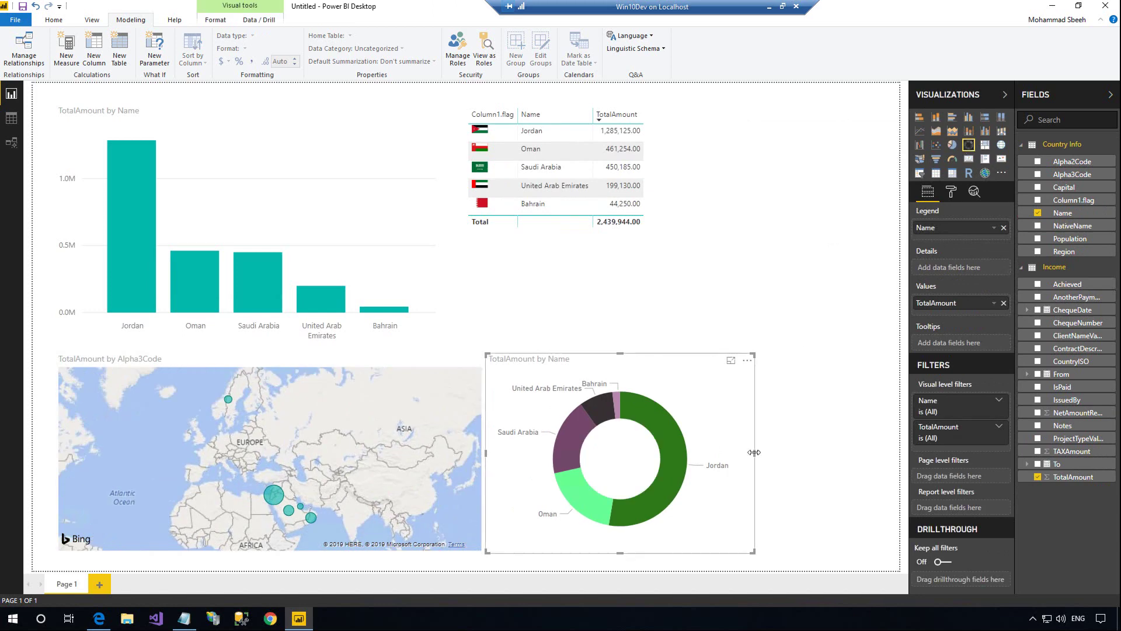
pyautogui.moveTo(752, 453); pyautogui.dragTo(805, 453)
pyautogui.click(840, 210)
pyautogui.moveTo(1056, 471); pyautogui.dragTo(754, 290)
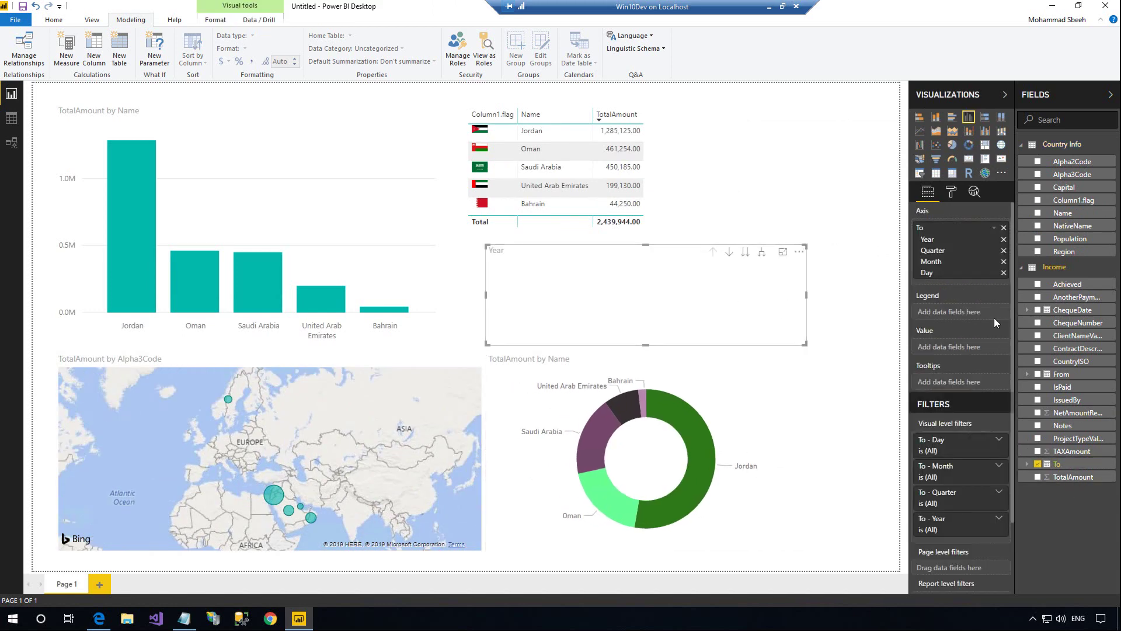
pyautogui.press('Delete')
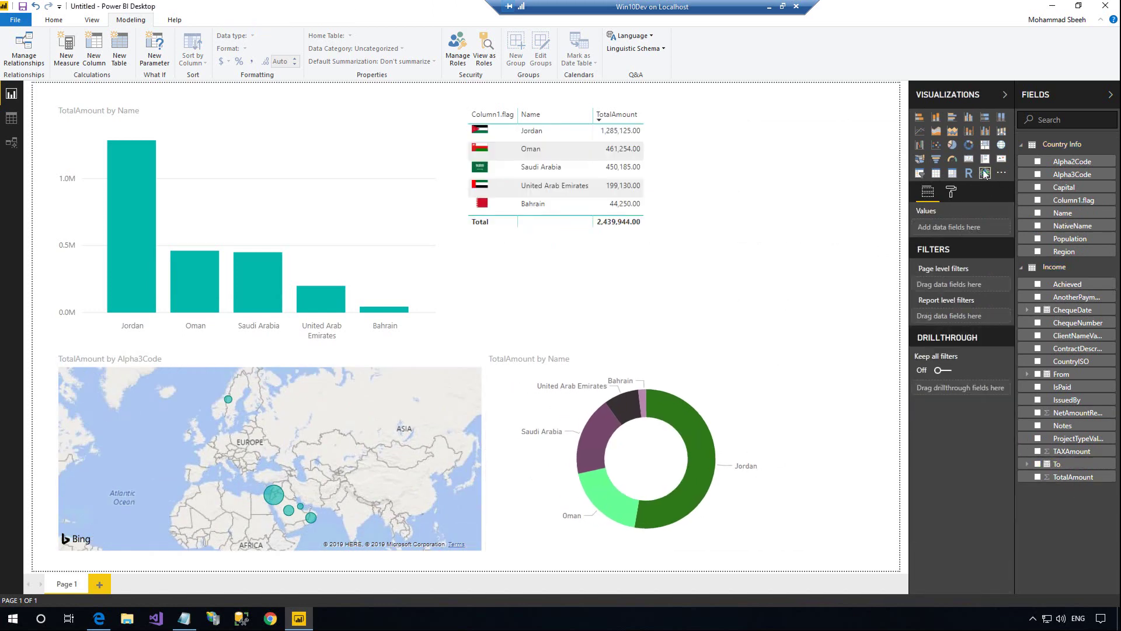
# Add a slicer on Income's From date beside the flag table and set its range to 1/1/2013 through 9/13/2017
pyautogui.click(919, 172)
pyautogui.click(1038, 373)
pyautogui.moveTo(808, 179); pyautogui.dragTo(888, 175)
pyautogui.moveTo(717, 157)
pyautogui.mouseDown()
pyautogui.moveTo(792, 156)
pyautogui.moveTo(696, 154)
pyautogui.mouseUp()
pyautogui.moveTo(868, 154); pyautogui.dragTo(783, 156)
pyautogui.click(765, 169)
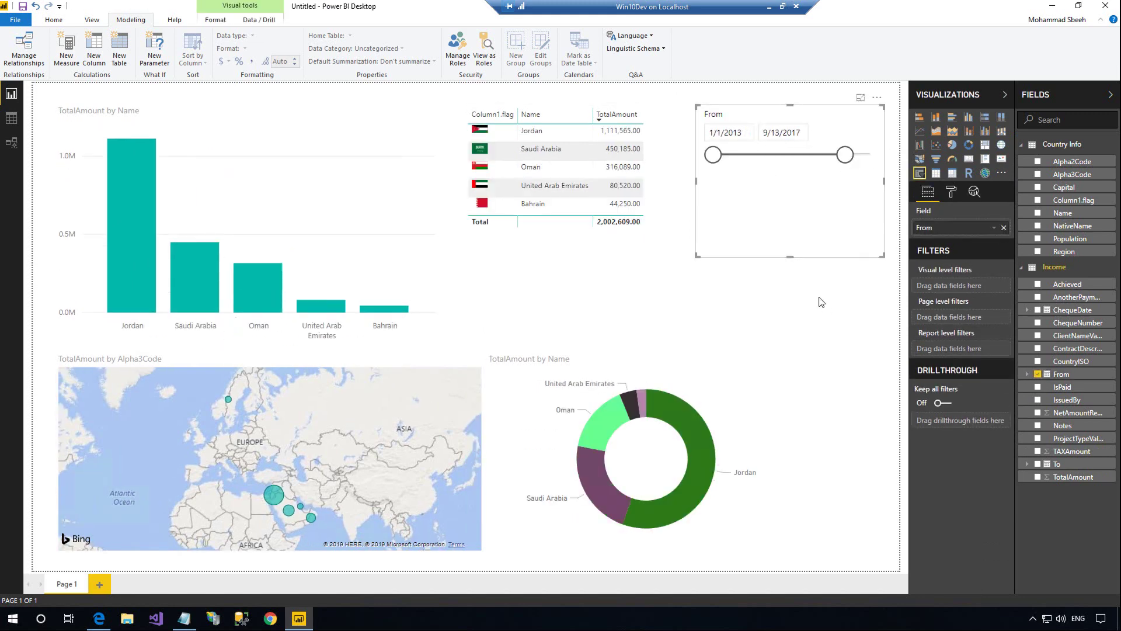